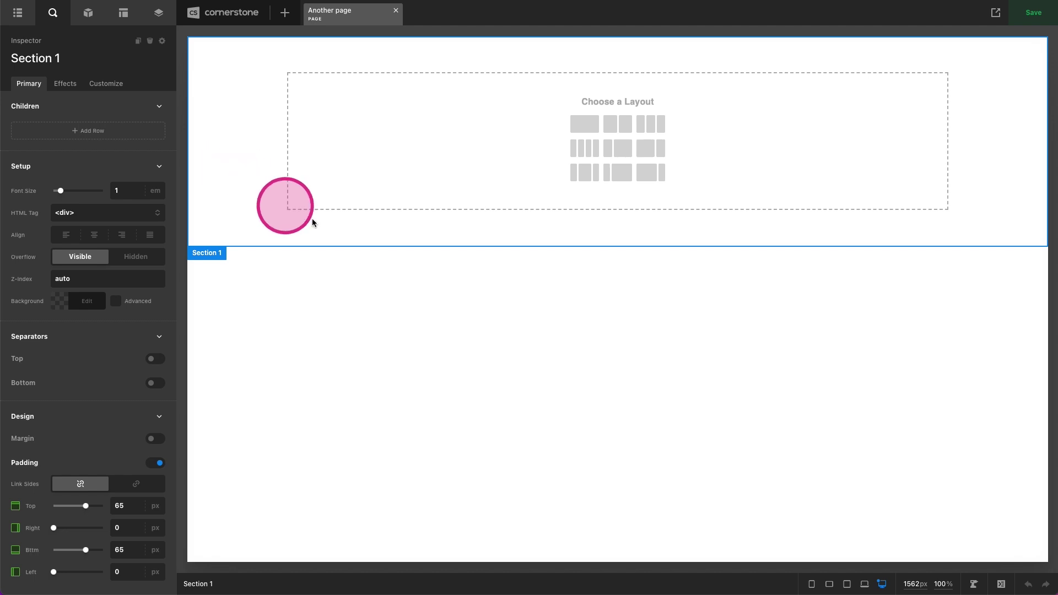
Give Section 1 a single-column layout and select the empty Column 1.
{"action": "left_click", "coordinate": [585, 125]}
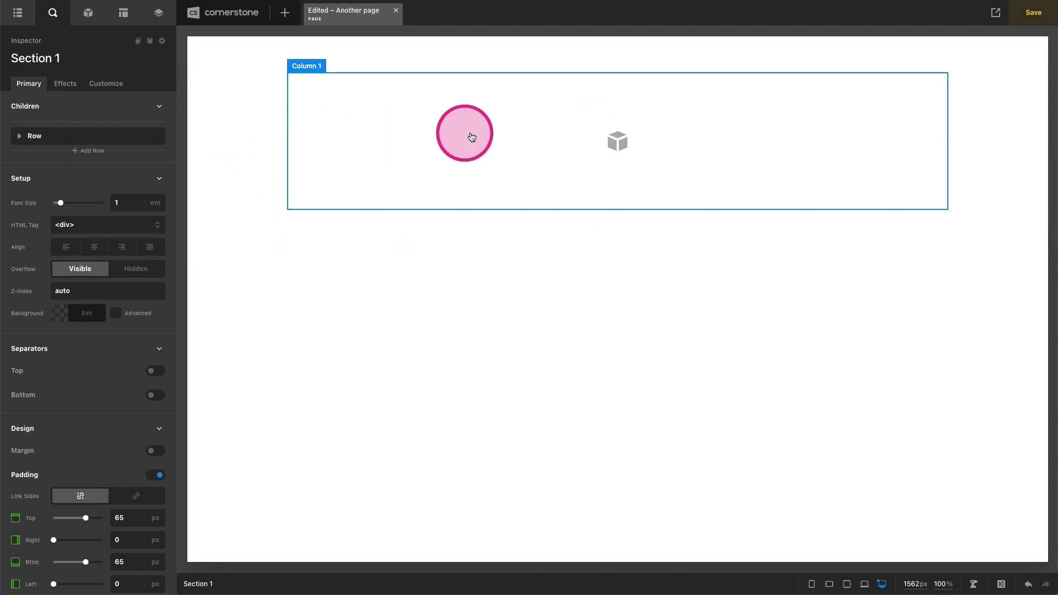
{"action": "left_click", "coordinate": [90, 15]}
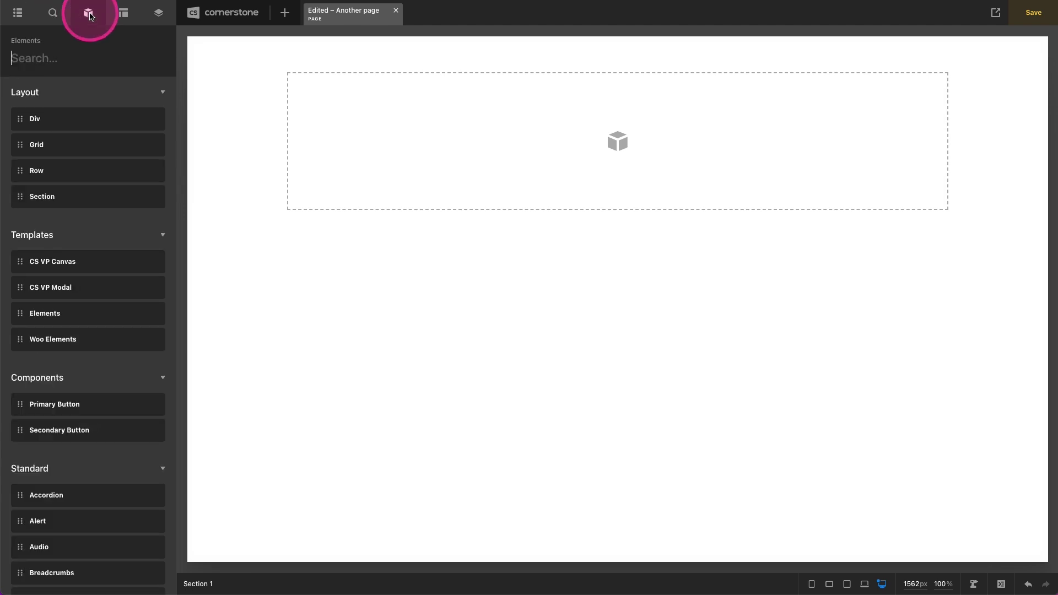
{"action": "left_click", "coordinate": [17, 12]}
{"action": "left_click", "coordinate": [355, 118]}
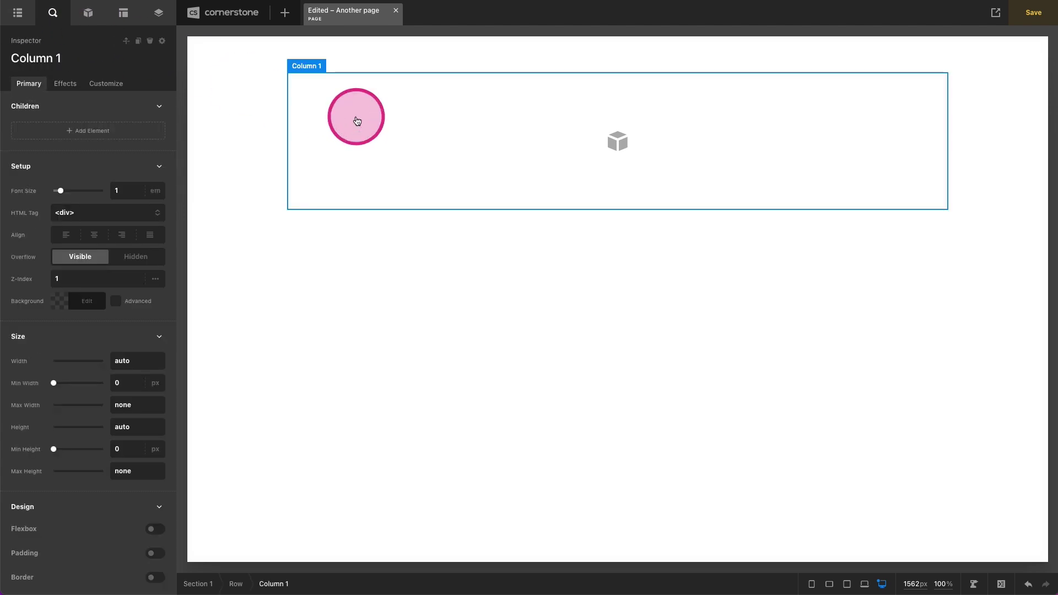
Add Headline, Text and Button elements into Column 1, in that order.
{"action": "left_click", "coordinate": [88, 15]}
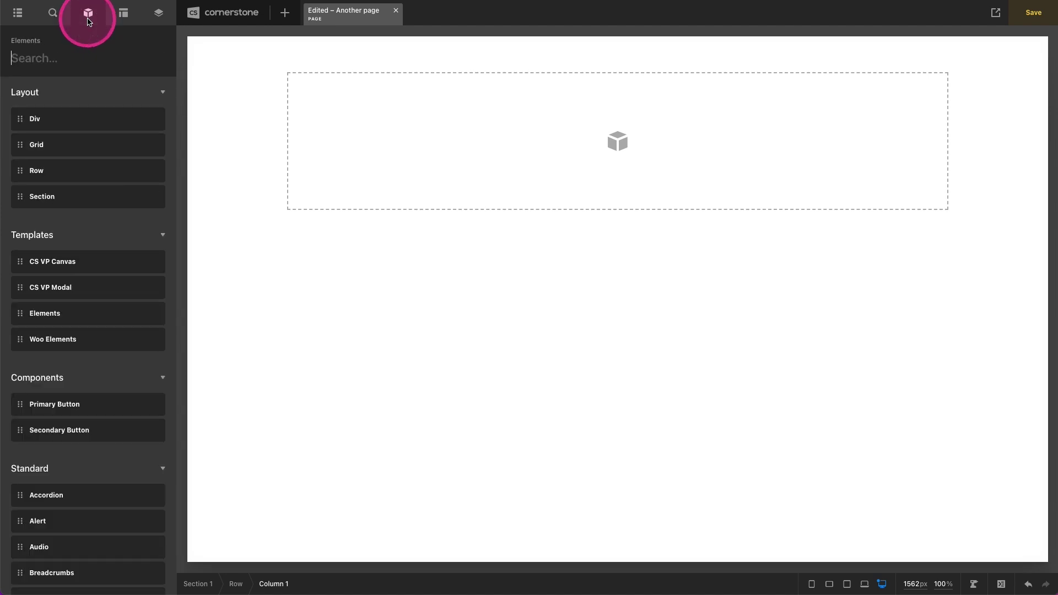
{"action": "type", "text": "head"}
{"action": "left_click_drag", "start_coordinate": [48, 117], "coordinate": [375, 125]}
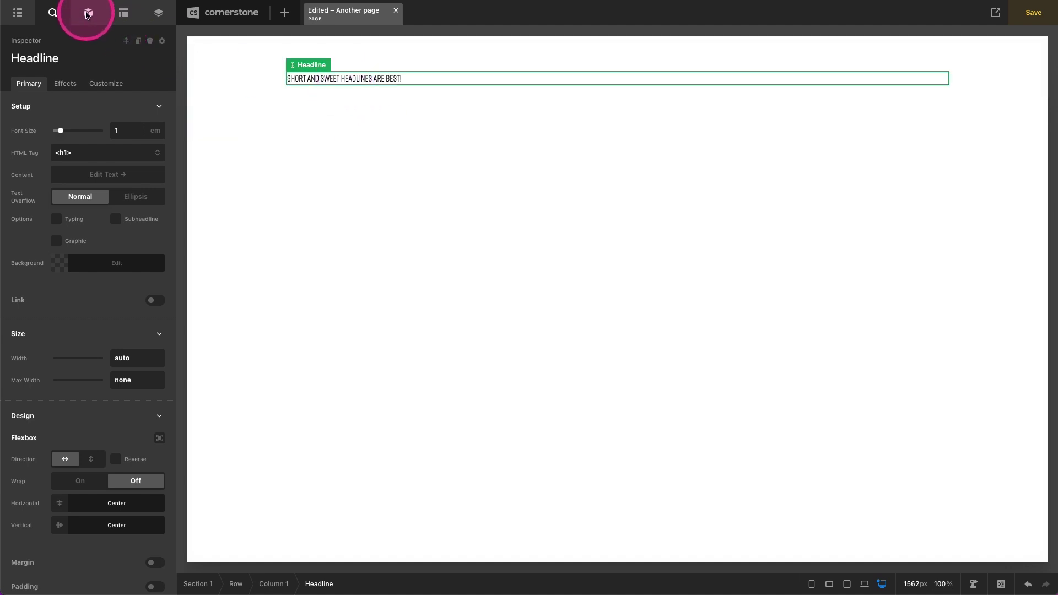
{"action": "left_click", "coordinate": [89, 15]}
{"action": "type", "text": "text"}
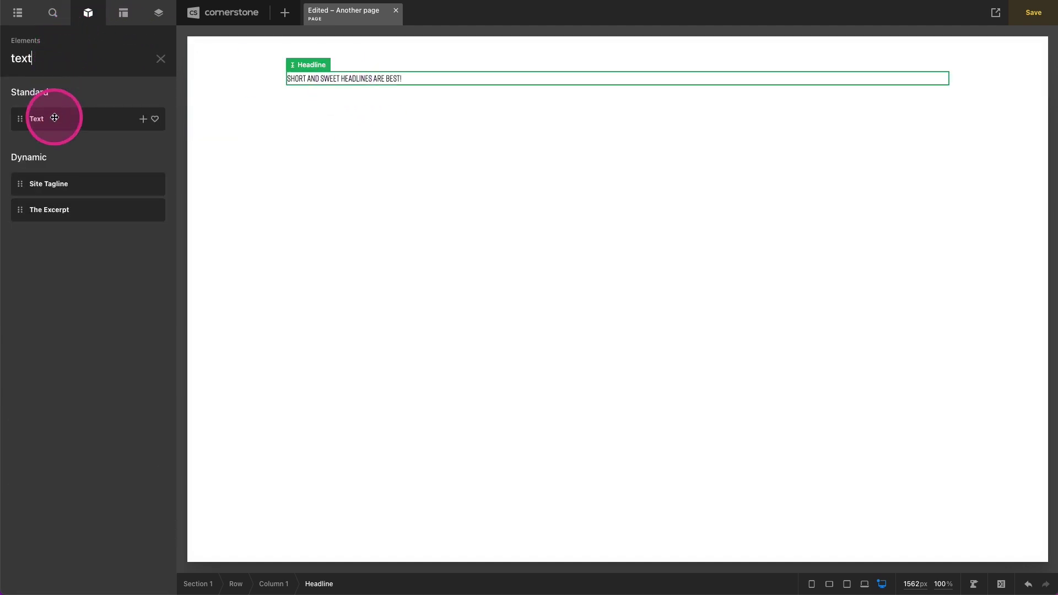
{"action": "left_click_drag", "start_coordinate": [55, 117], "coordinate": [366, 81]}
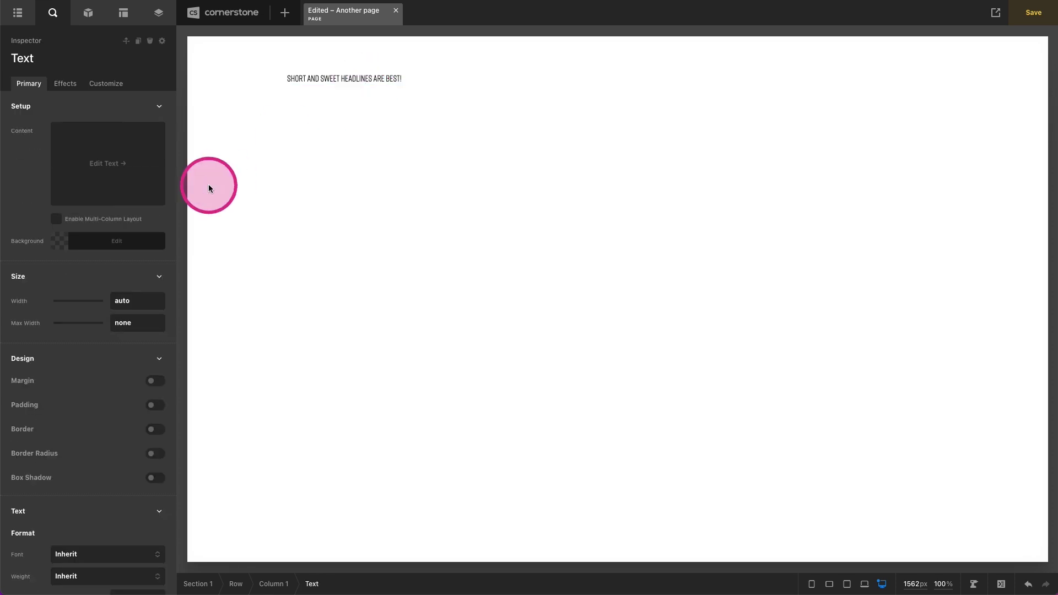
{"action": "left_click", "coordinate": [86, 15]}
{"action": "type", "text": "button"}
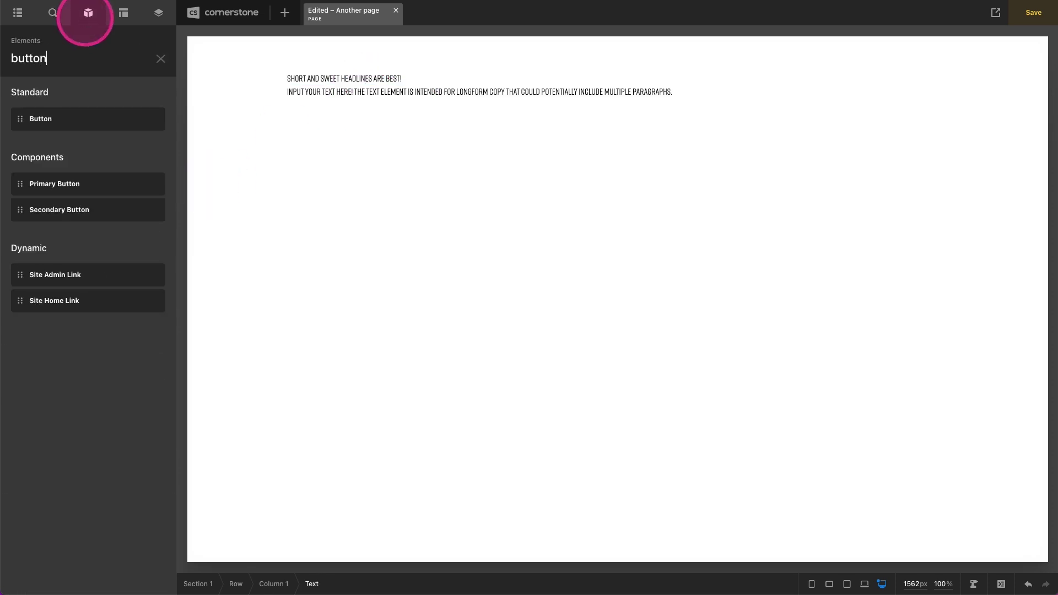
{"action": "left_click_drag", "start_coordinate": [52, 118], "coordinate": [298, 146]}
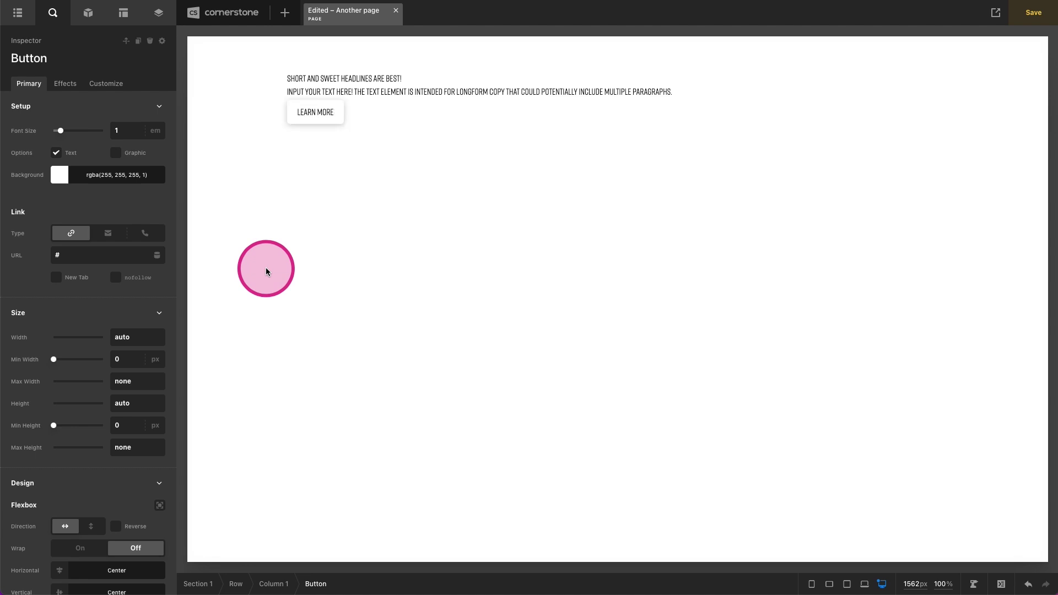
Set the headline to 4 em size and Bold weight.
{"action": "left_click", "coordinate": [306, 80]}
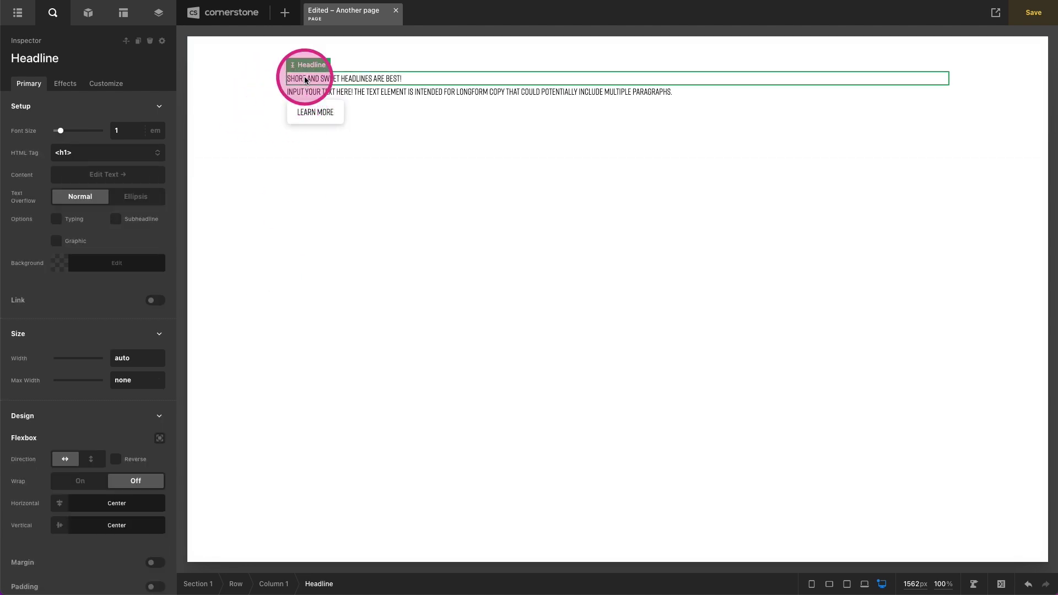
{"action": "scroll", "coordinate": [59, 243], "scroll_direction": "down", "scroll_amount": 6}
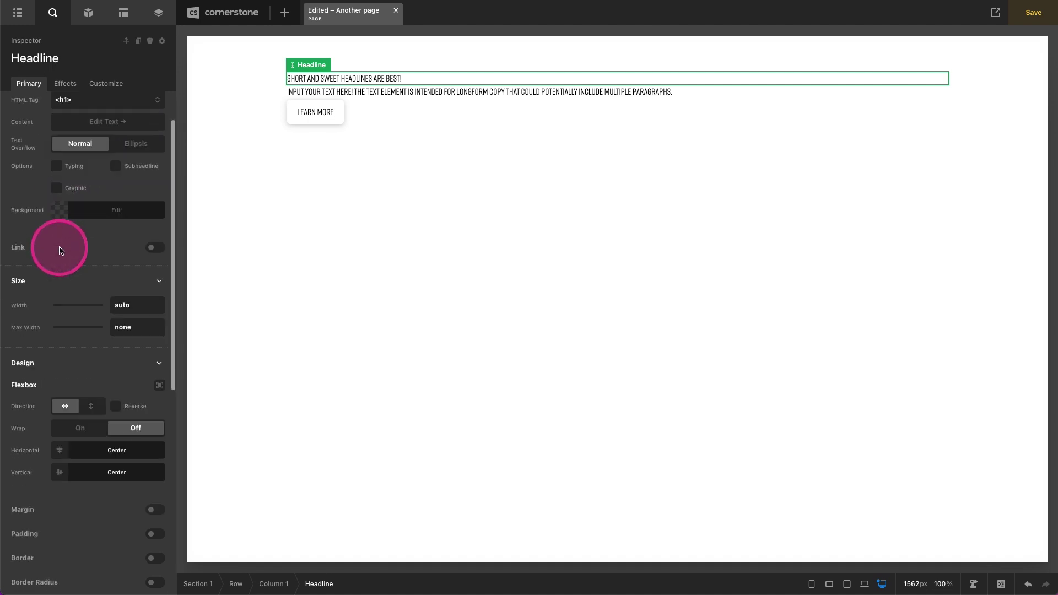
{"action": "left_click", "coordinate": [124, 475]}
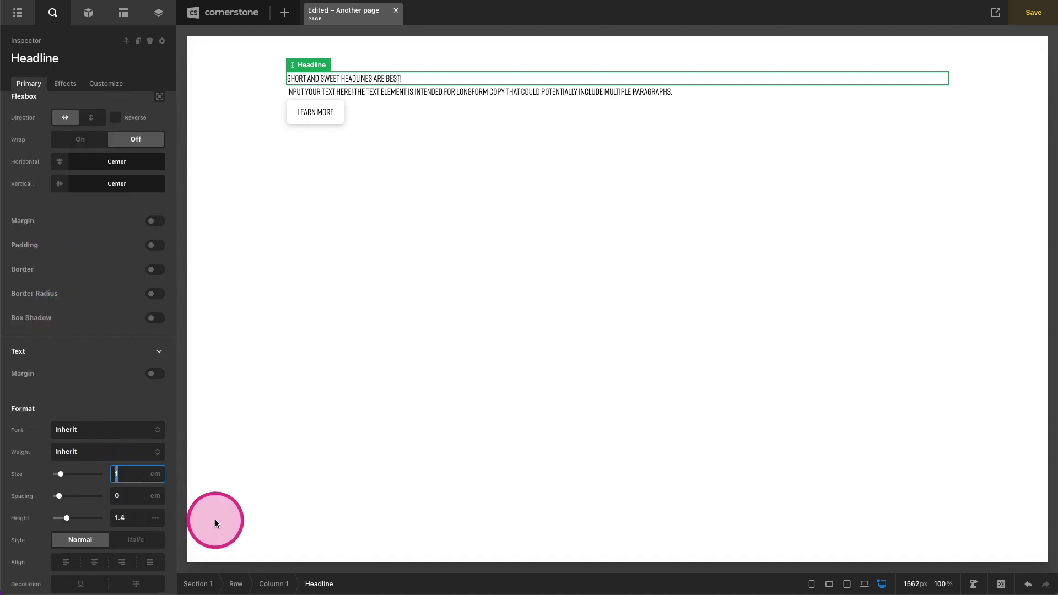
{"action": "type", "text": "4"}
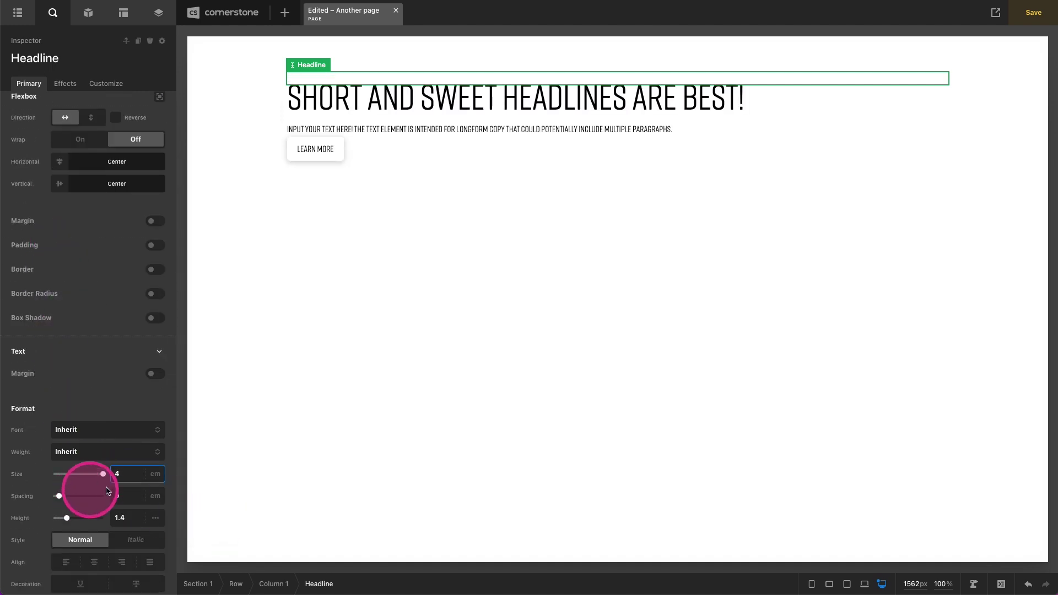
{"action": "left_click", "coordinate": [98, 456]}
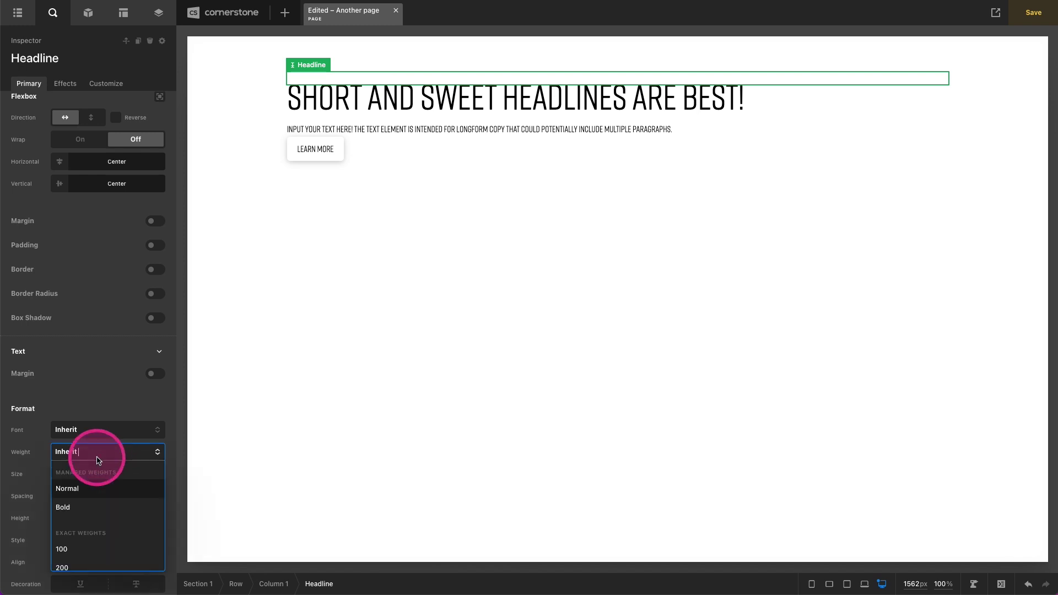
{"action": "left_click", "coordinate": [77, 511]}
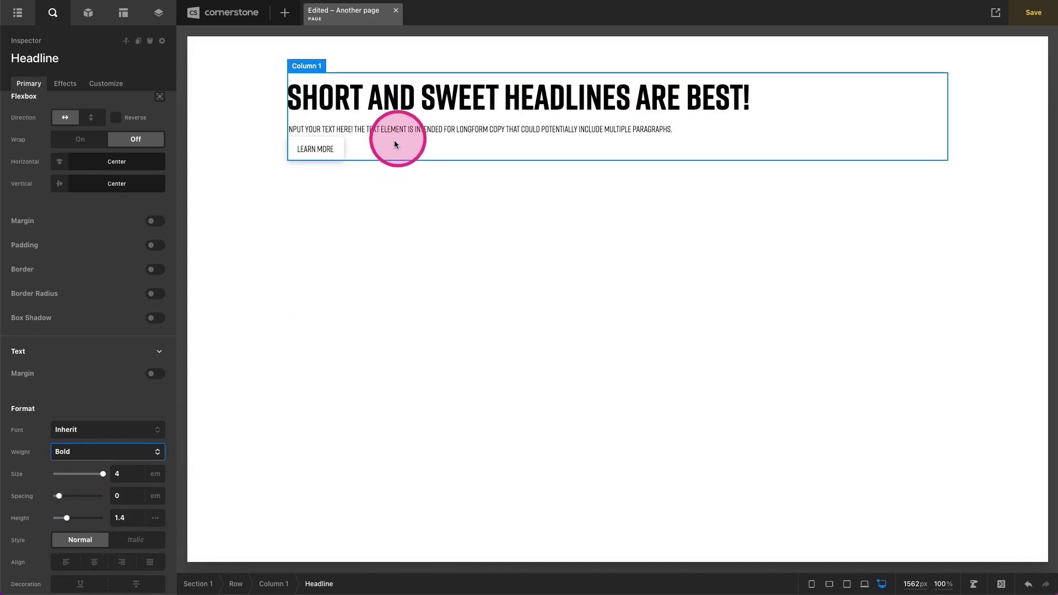
Set the paragraph's font to Body.
{"action": "left_click", "coordinate": [358, 135]}
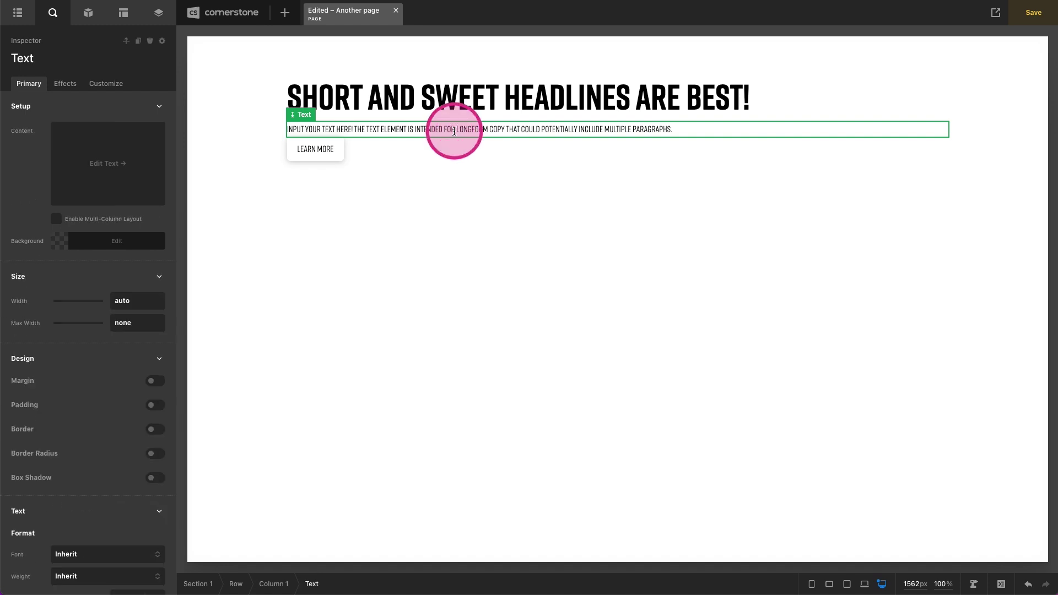
{"action": "scroll", "coordinate": [76, 217], "scroll_direction": "down", "scroll_amount": 5}
{"action": "scroll", "coordinate": [83, 358], "scroll_direction": "up", "scroll_amount": 2}
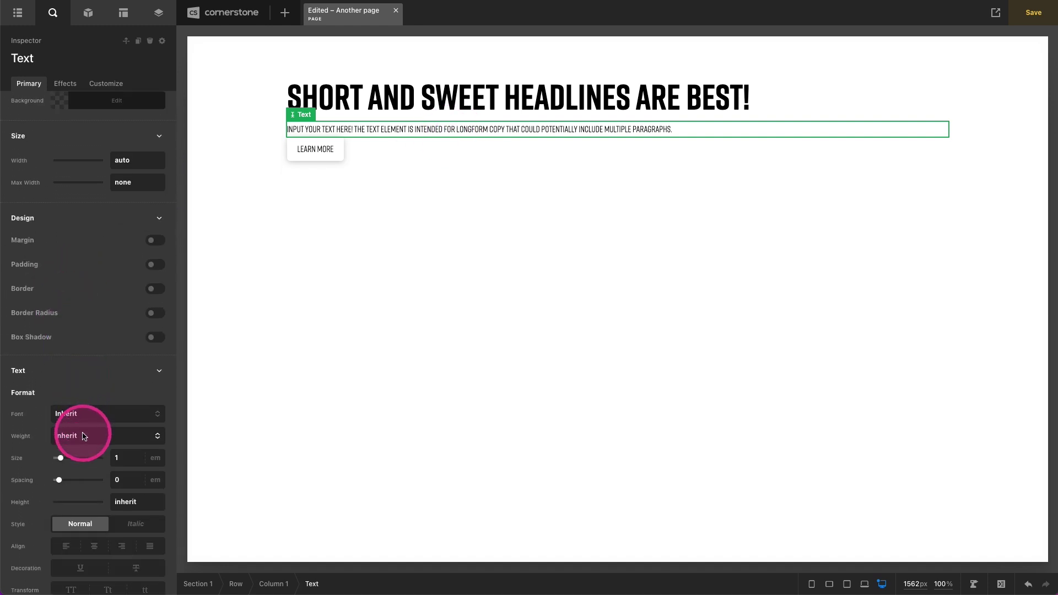
{"action": "left_click", "coordinate": [78, 413]}
{"action": "left_click", "coordinate": [69, 469]}
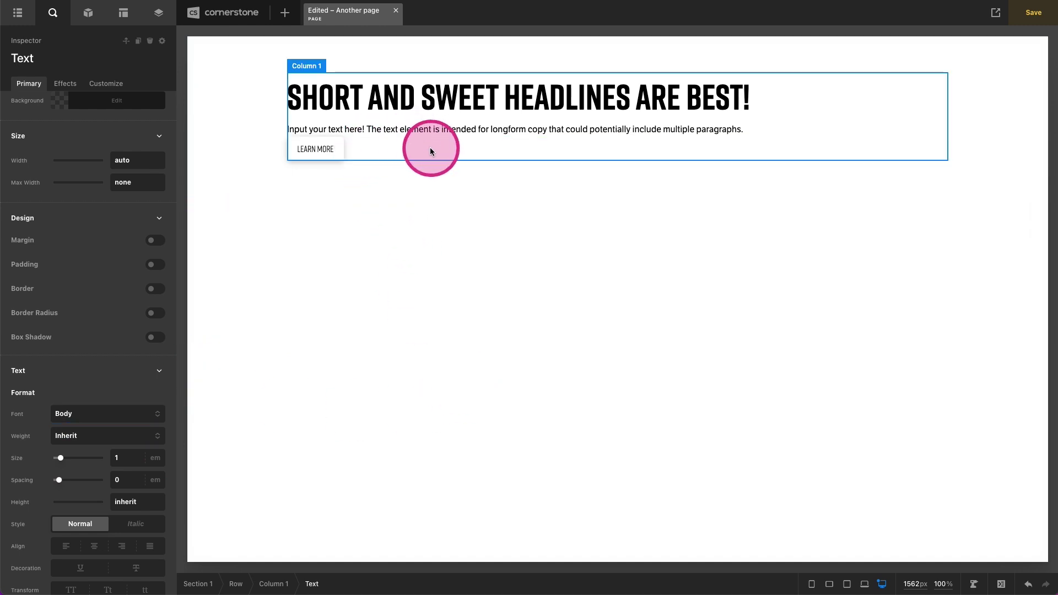
{"action": "left_click", "coordinate": [332, 149]}
Enable margins on the LEARN MORE button and give it a 4 em top margin.
{"action": "scroll", "coordinate": [106, 314], "scroll_direction": "down", "scroll_amount": 8}
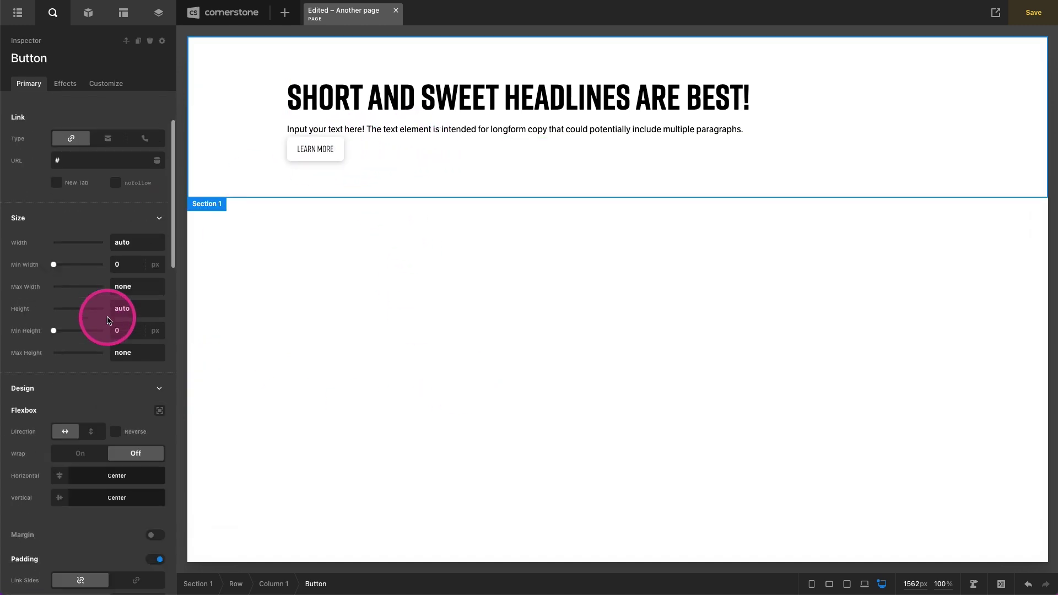
{"action": "left_click", "coordinate": [153, 331]}
{"action": "left_click", "coordinate": [127, 376]}
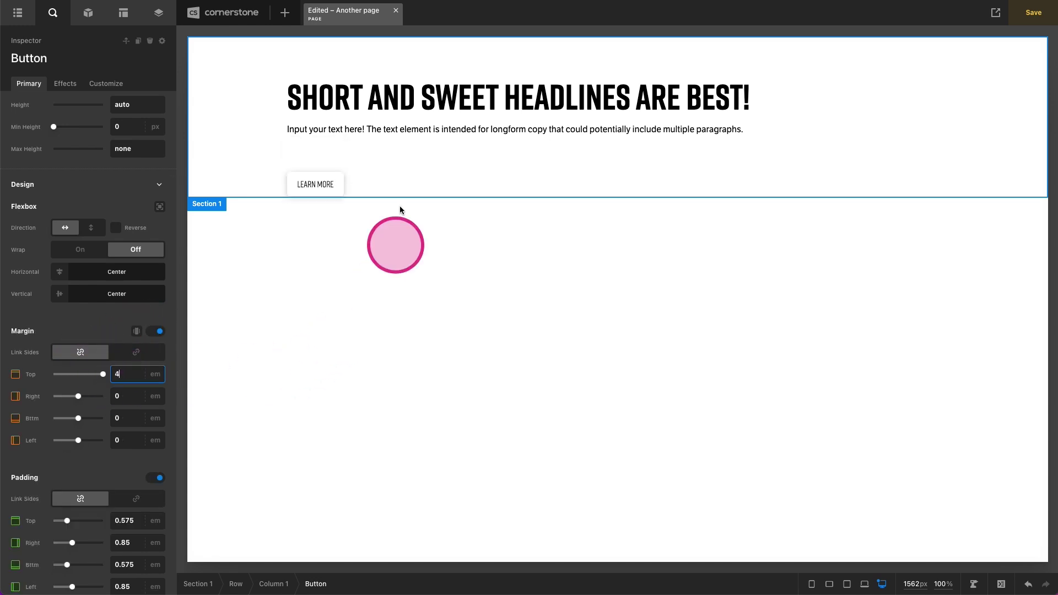
Set the button's background to green Color 6.
{"action": "scroll", "coordinate": [85, 183], "scroll_direction": "up", "scroll_amount": 5}
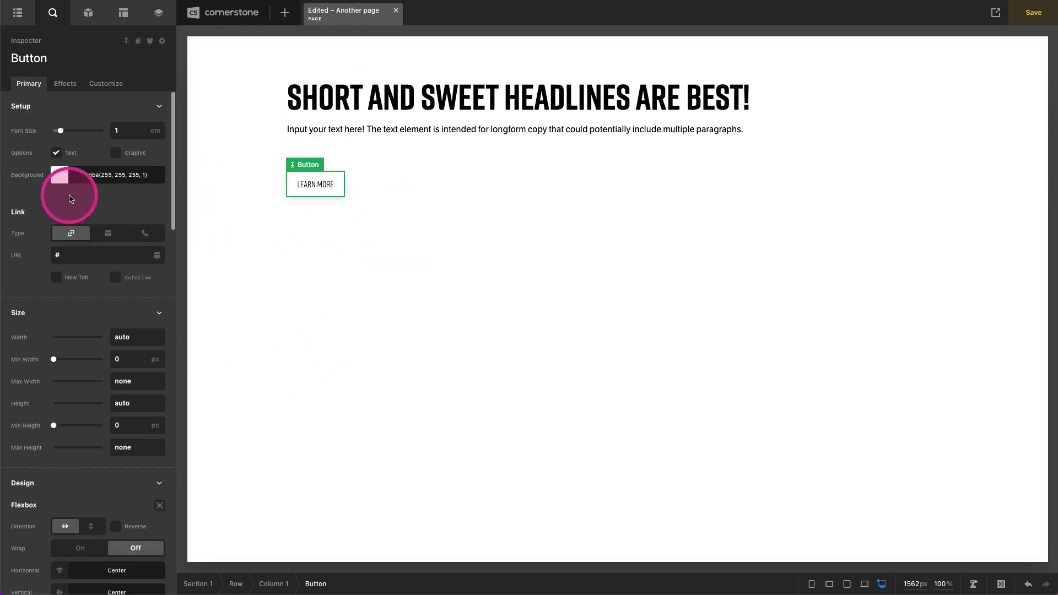
{"action": "left_click", "coordinate": [60, 174]}
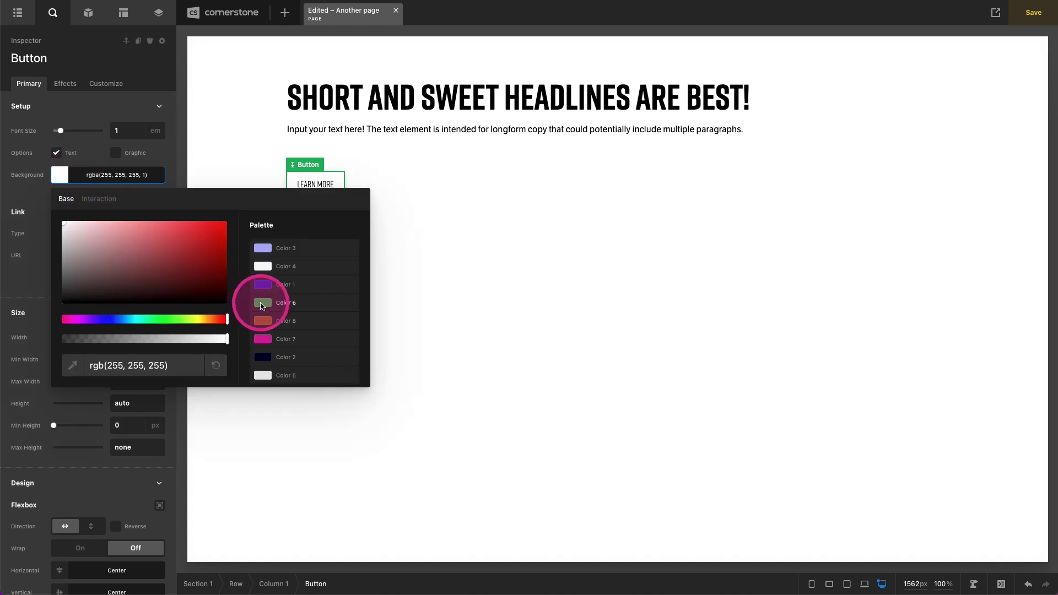
{"action": "left_click", "coordinate": [261, 304]}
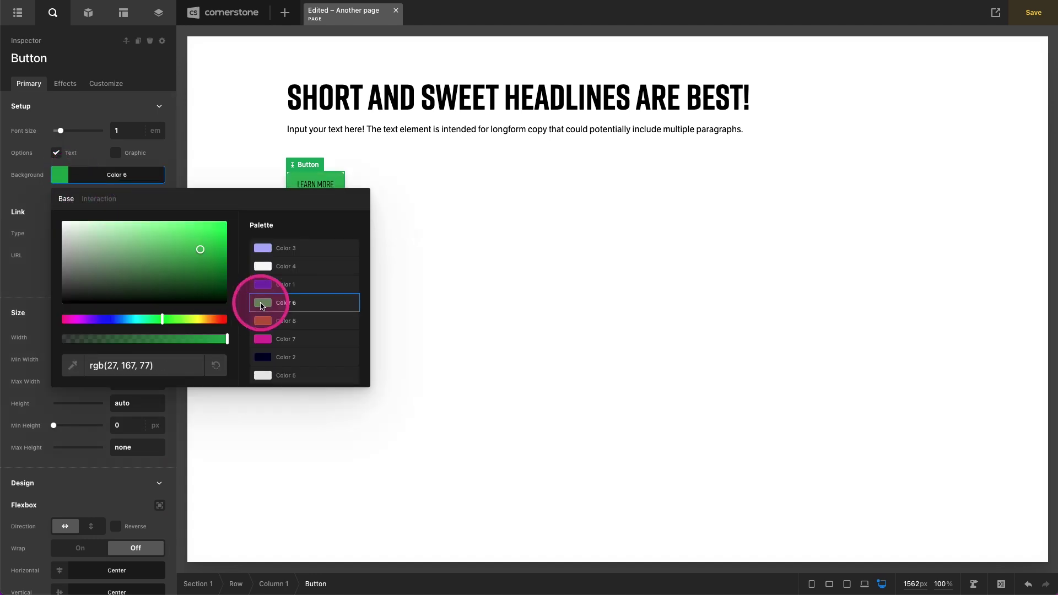
{"action": "left_click", "coordinate": [533, 369]}
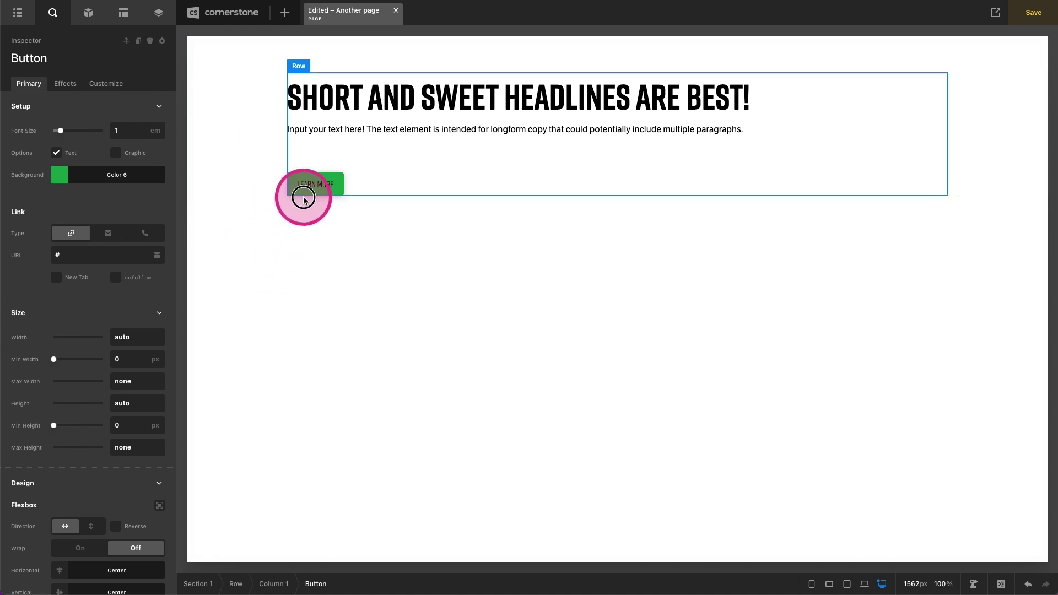
{"action": "left_click", "coordinate": [273, 330]}
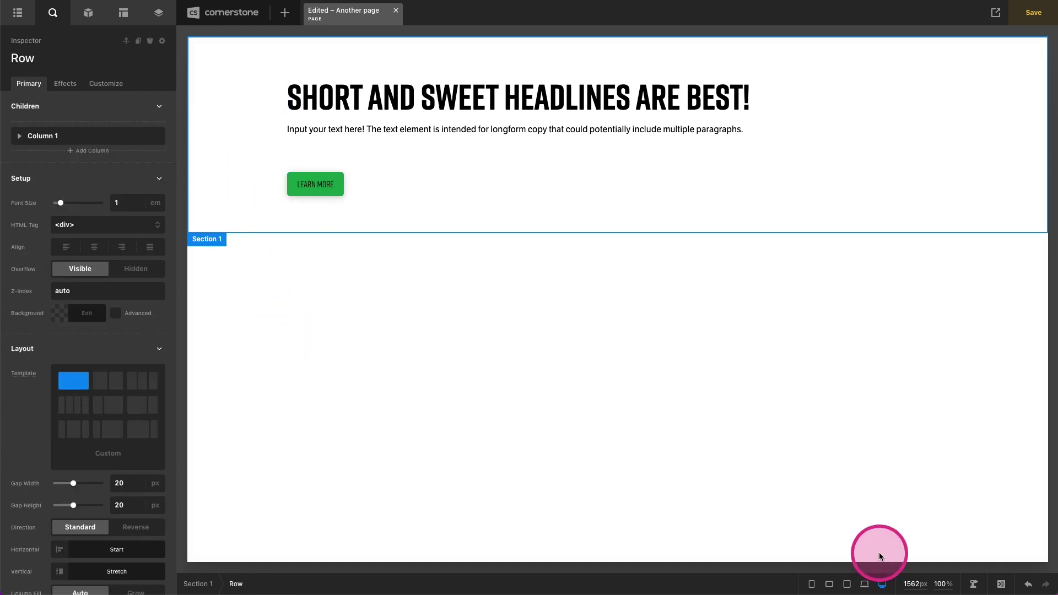
Preview the page at 979px, tablet, 480px and 320px, then return to 1200px desktop.
{"action": "left_click", "coordinate": [865, 584]}
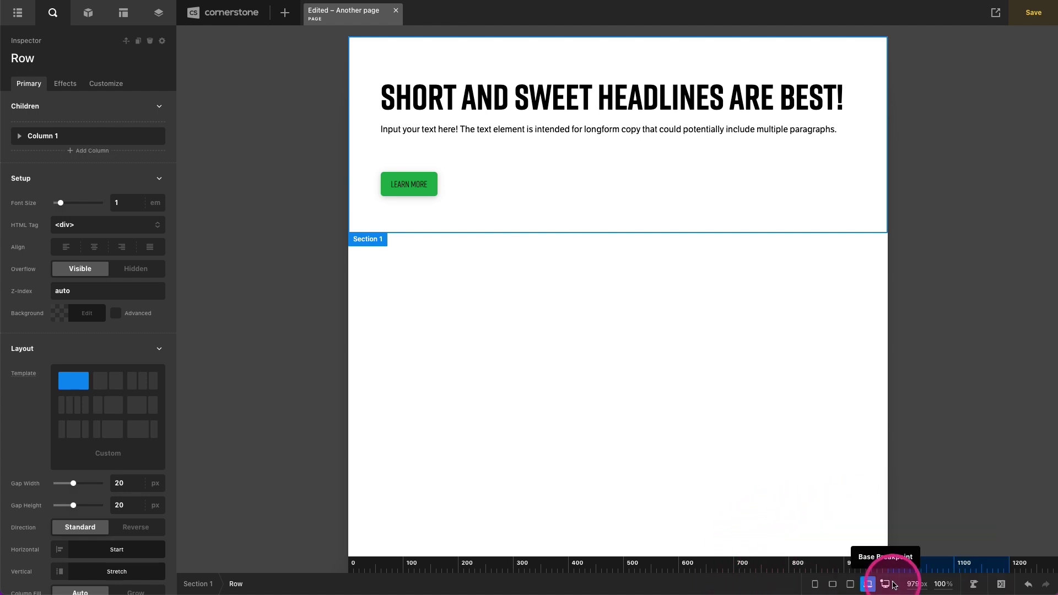
{"action": "left_click", "coordinate": [851, 584]}
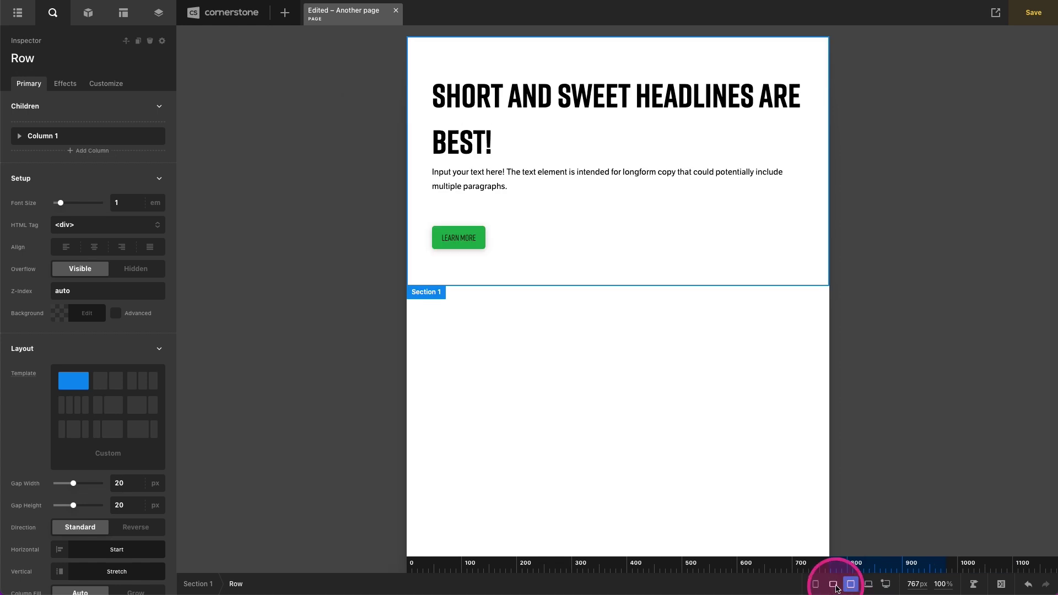
{"action": "left_click", "coordinate": [816, 586]}
{"action": "left_click", "coordinate": [816, 585]}
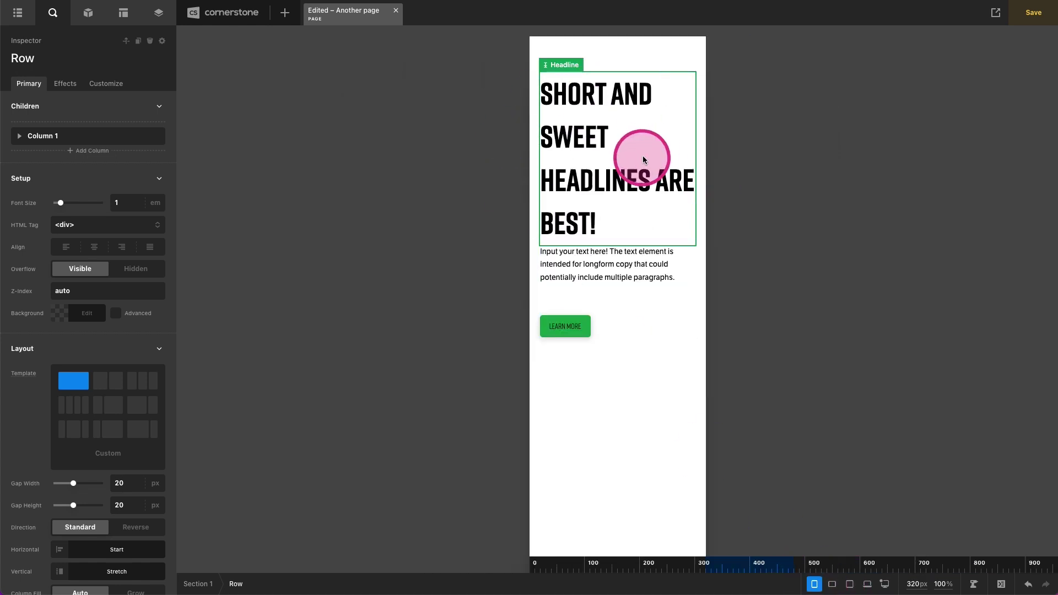
{"action": "left_click", "coordinate": [885, 585]}
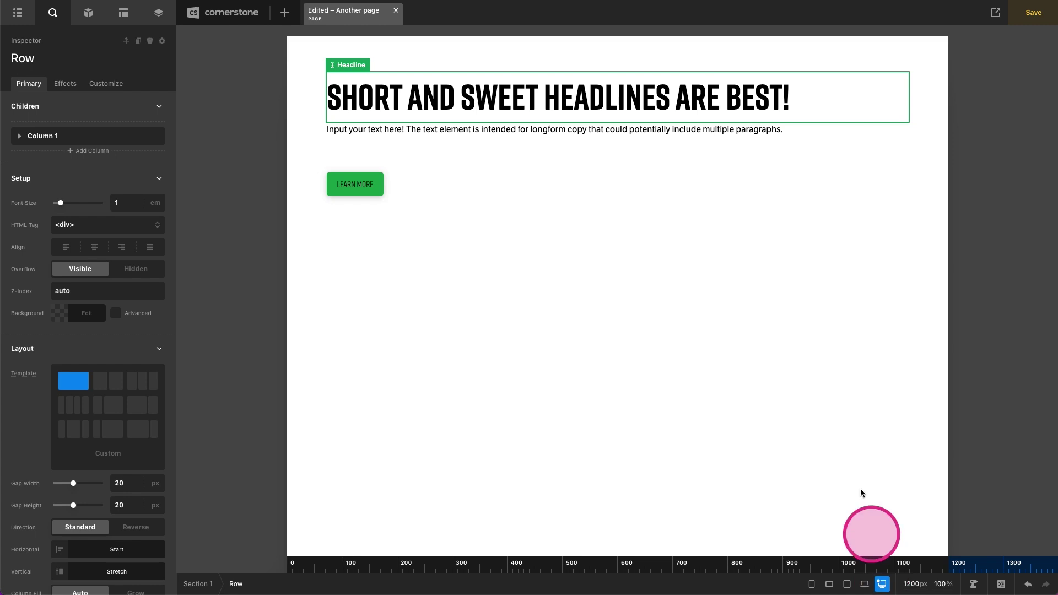
{"action": "left_click", "coordinate": [441, 99]}
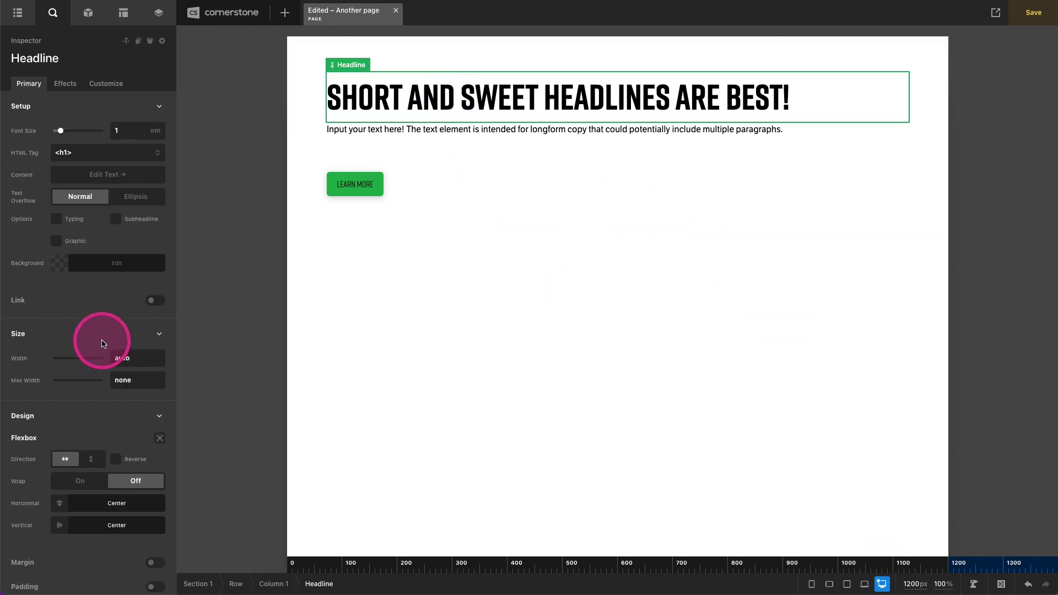
{"action": "scroll", "coordinate": [101, 348], "scroll_direction": "down", "scroll_amount": 5}
{"action": "left_click", "coordinate": [121, 524]}
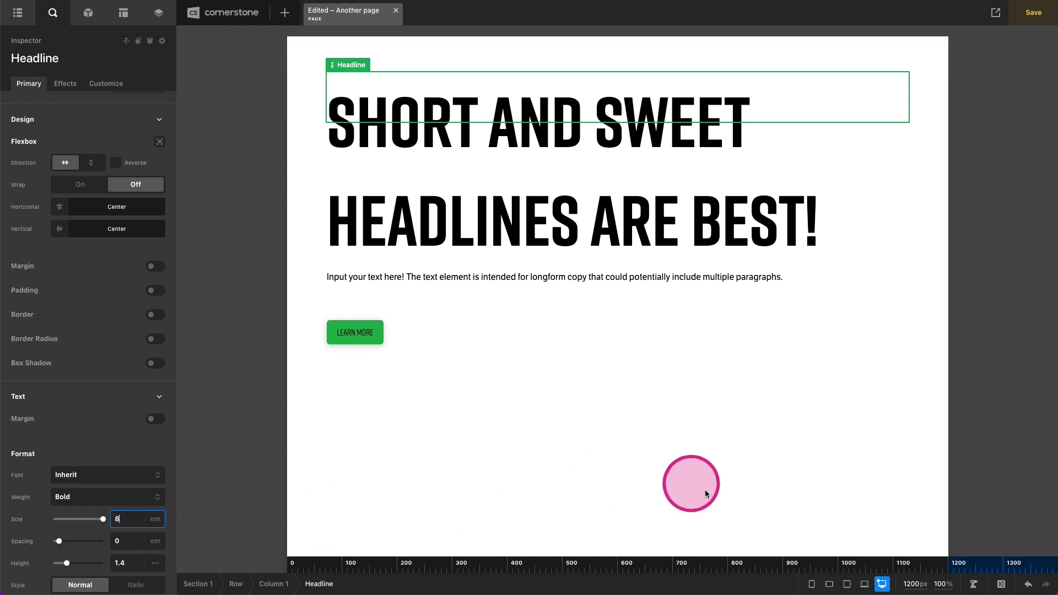
{"action": "left_click", "coordinate": [851, 585]}
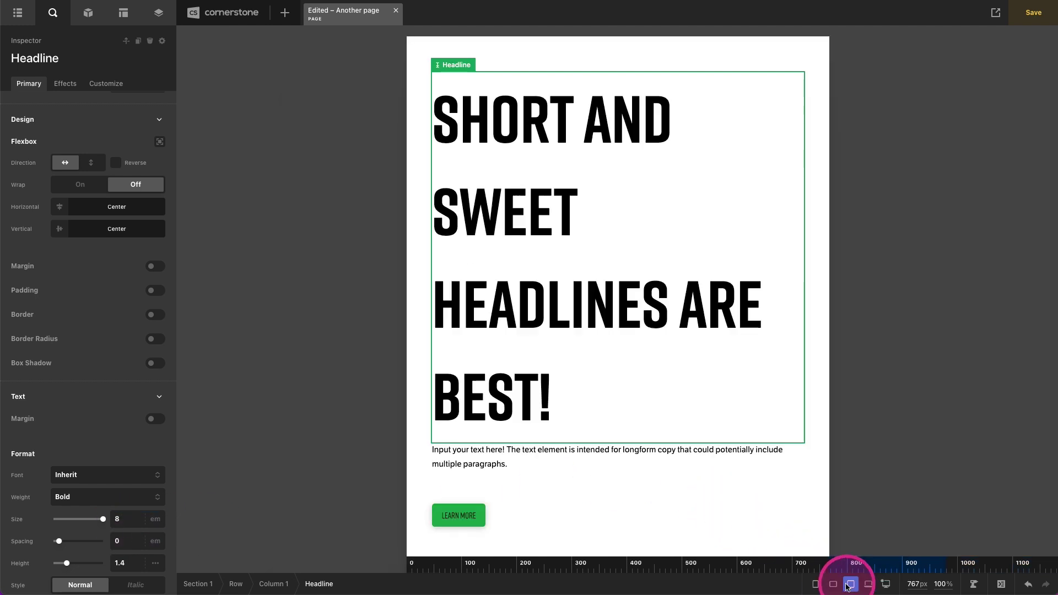
{"action": "left_click", "coordinate": [833, 584]}
{"action": "left_click", "coordinate": [815, 584]}
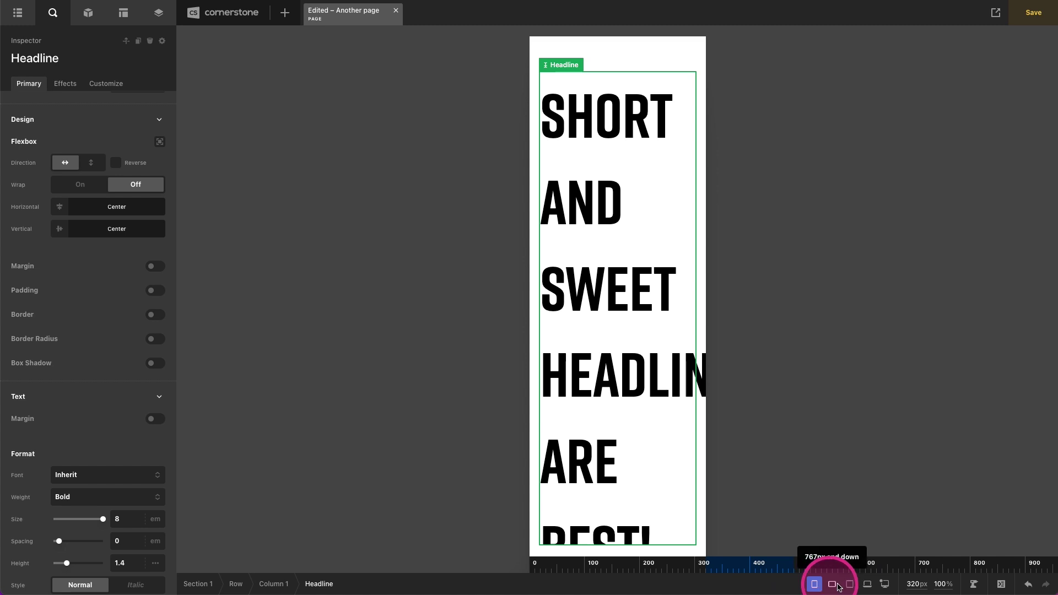
{"action": "left_click", "coordinate": [884, 583]}
{"action": "left_click", "coordinate": [610, 312]}
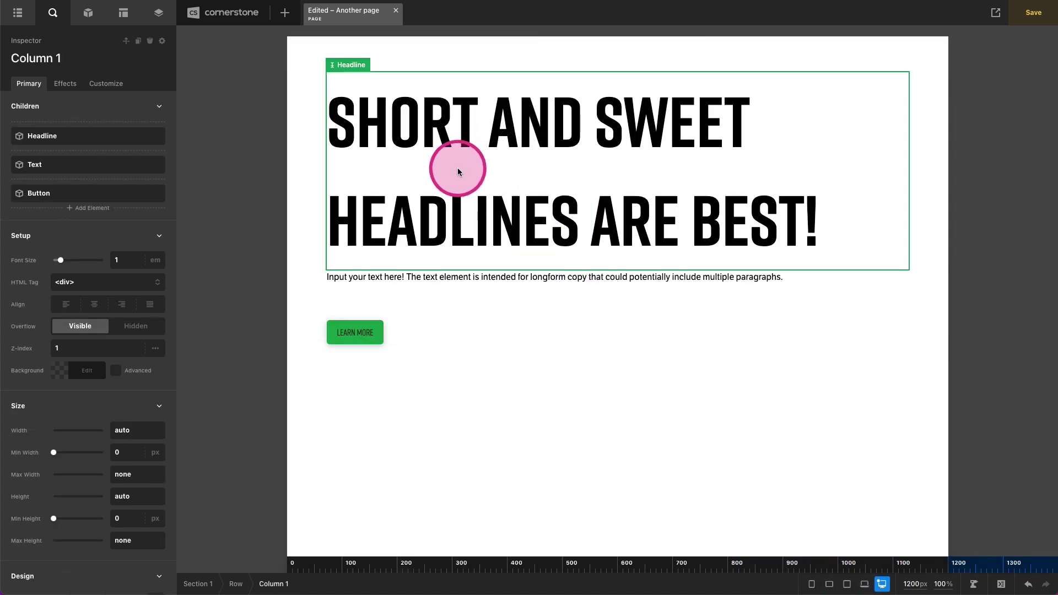
{"action": "left_click", "coordinate": [452, 127]}
{"action": "scroll", "coordinate": [109, 326], "scroll_direction": "down", "scroll_amount": 3}
{"action": "scroll", "coordinate": [109, 326], "scroll_direction": "down", "scroll_amount": 3}
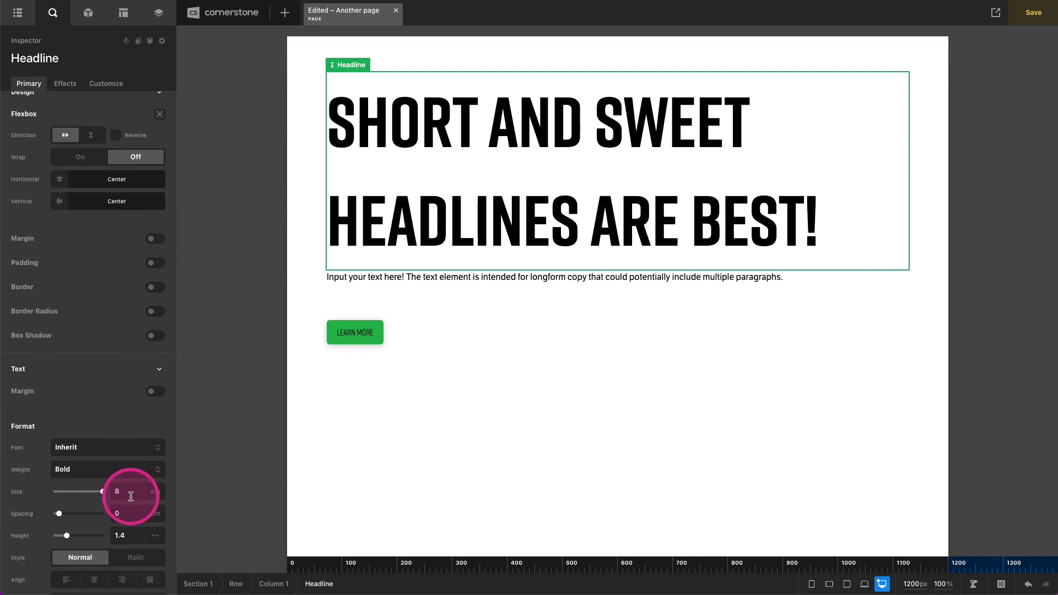
At 979px laptop width, view the headline's per-breakpoint Font and Weight values.
{"action": "left_click", "coordinate": [866, 585]}
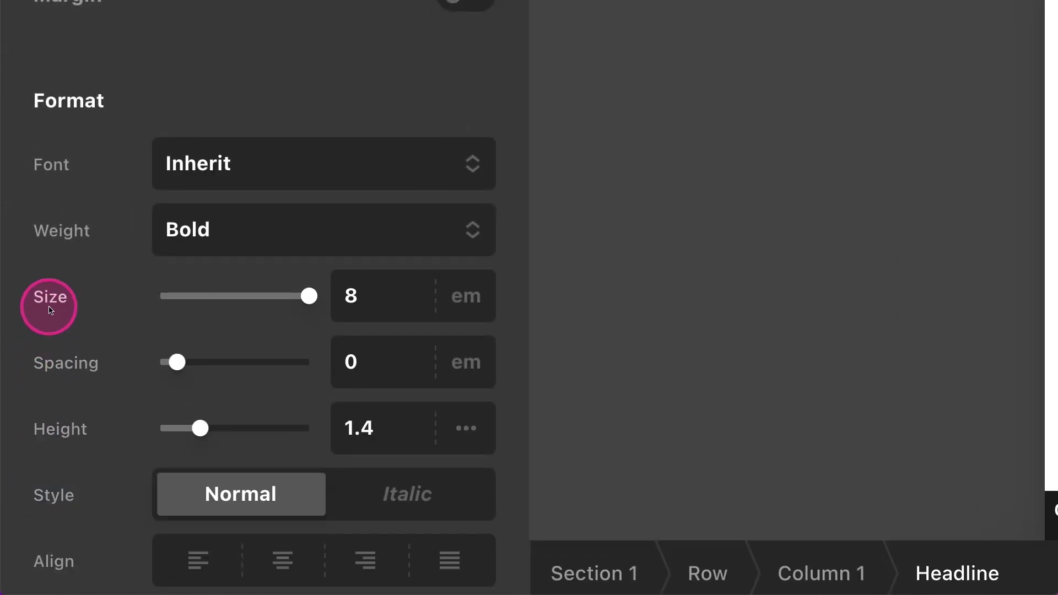
{"action": "left_click", "coordinate": [56, 175]}
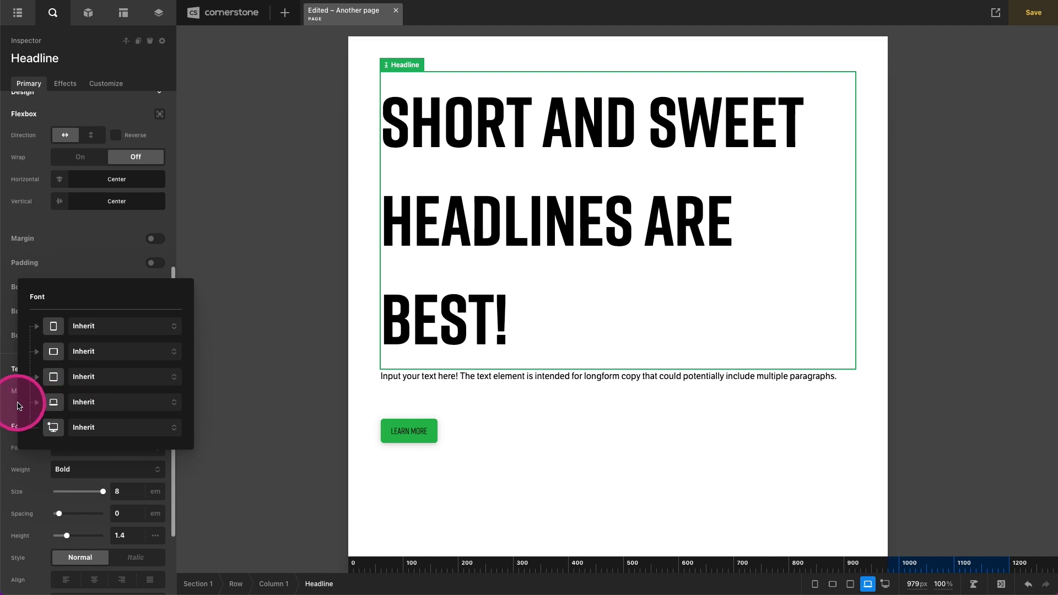
{"action": "mouse_move", "coordinate": [18, 472]}
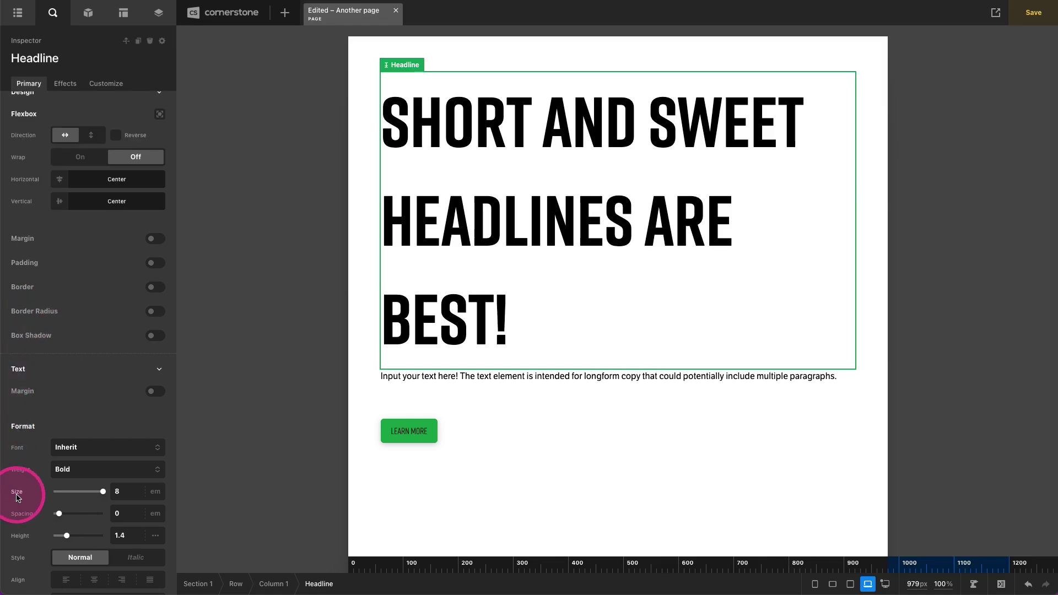
Set the headline size for the laptop breakpoint to 7 em.
{"action": "left_click", "coordinate": [18, 498]}
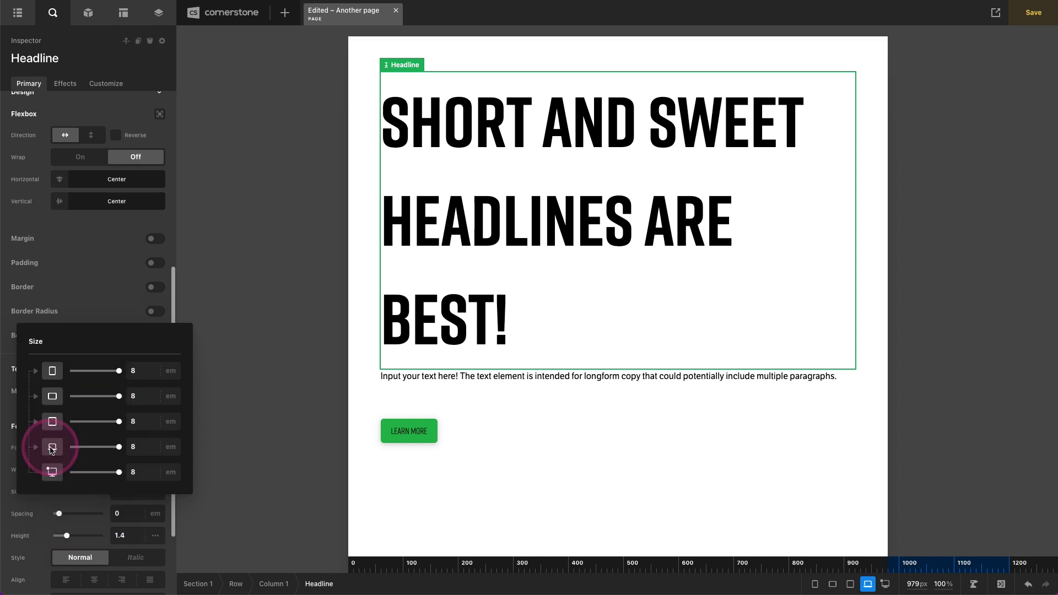
{"action": "left_click", "coordinate": [139, 451]}
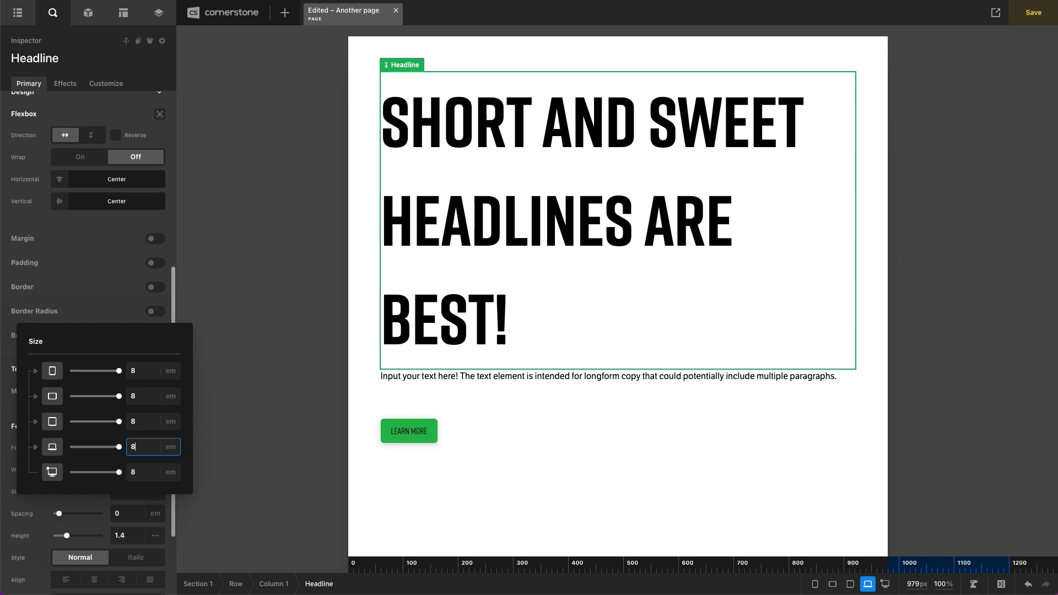
{"action": "type", "text": "7"}
{"action": "key", "text": "Left"}
{"action": "key", "text": "BackSpace"}
{"action": "left_click", "coordinate": [136, 465]}
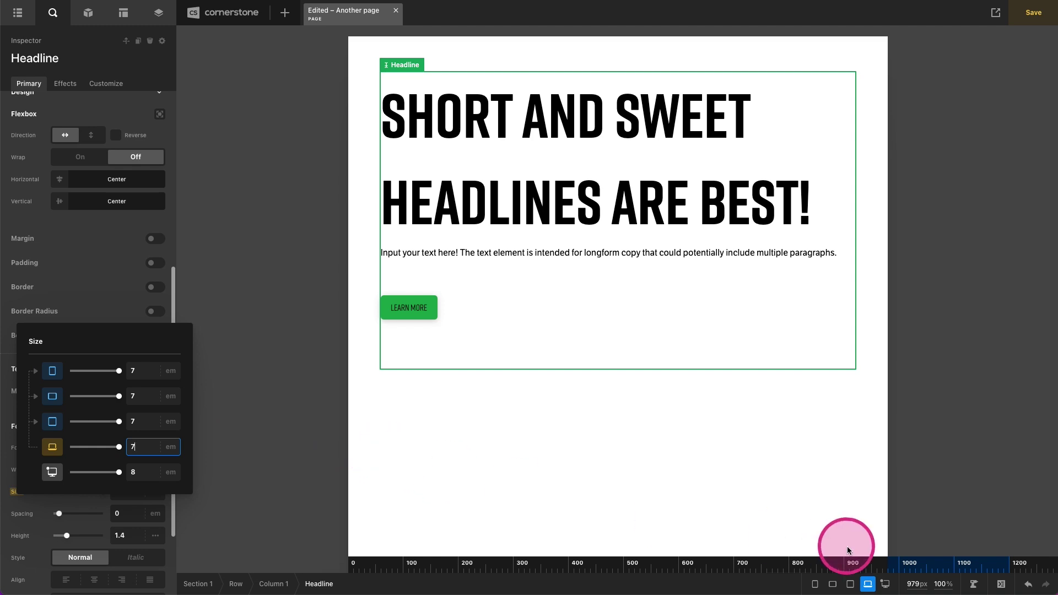
At 767px tablet width, set the headline's tablet size to 5 em.
{"action": "left_click", "coordinate": [850, 584]}
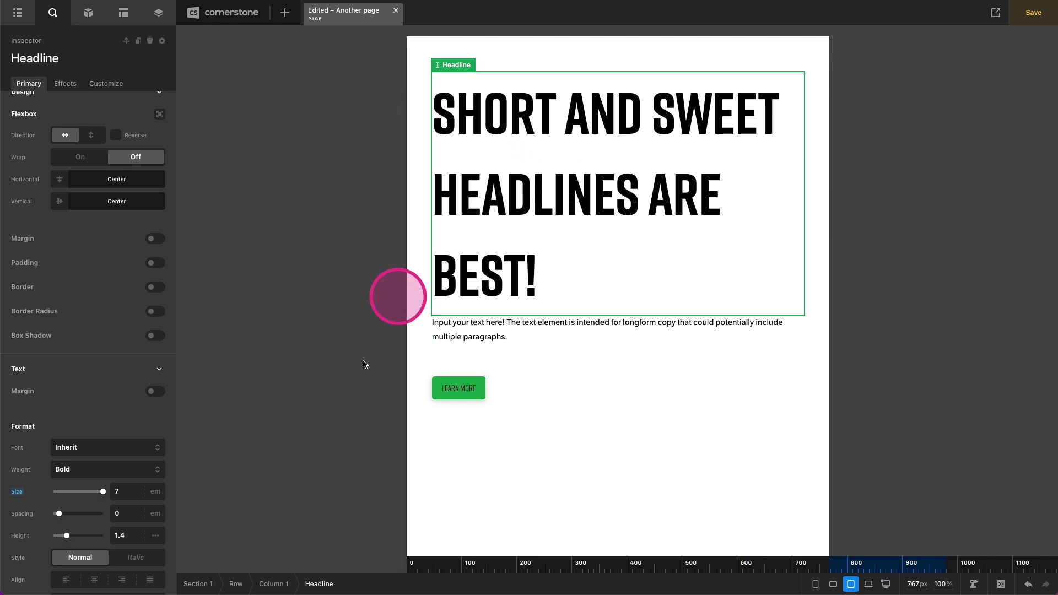
{"action": "left_click", "coordinate": [17, 496]}
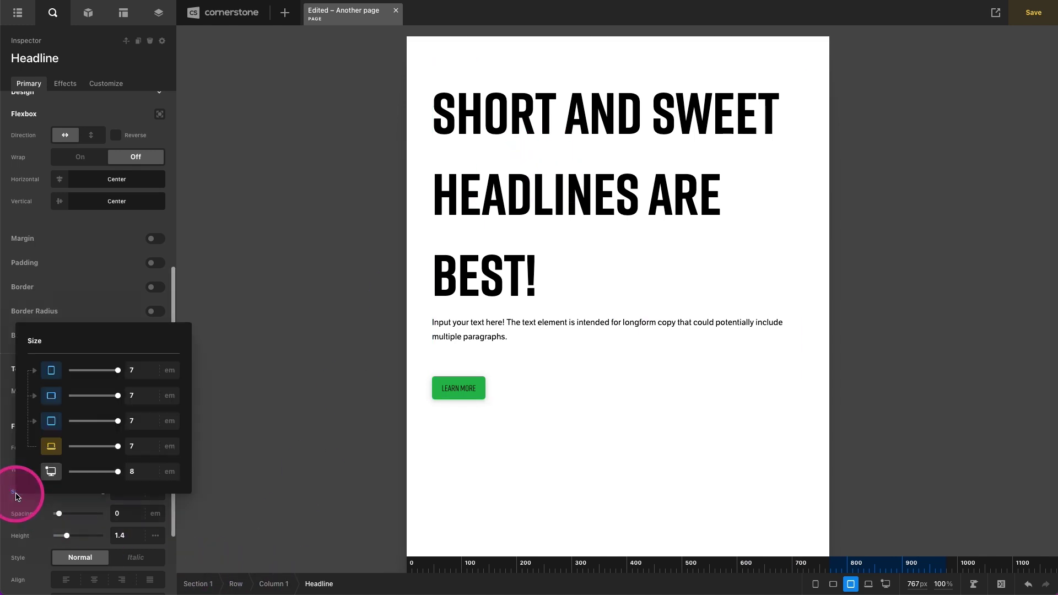
{"action": "left_click", "coordinate": [135, 423]}
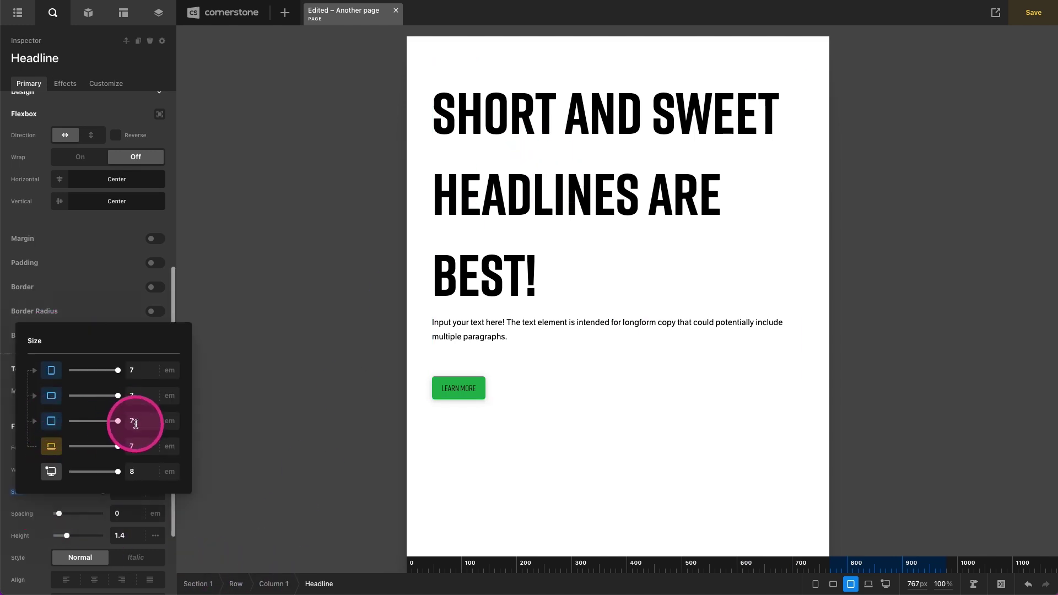
{"action": "left_click", "coordinate": [176, 513]}
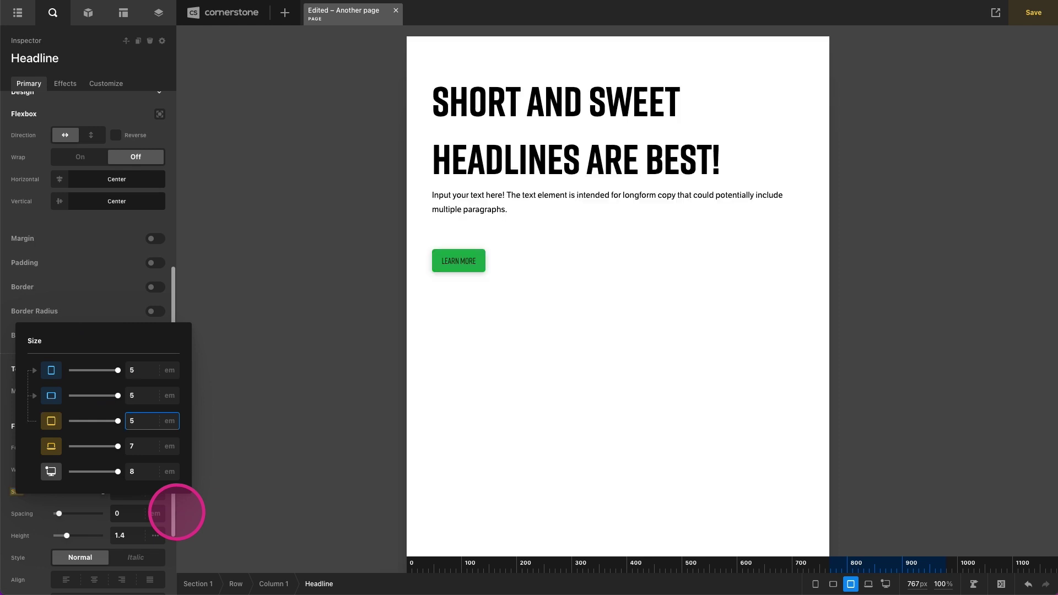
Set the headline size for the phone breakpoints to 2 em.
{"action": "left_click", "coordinate": [833, 585]}
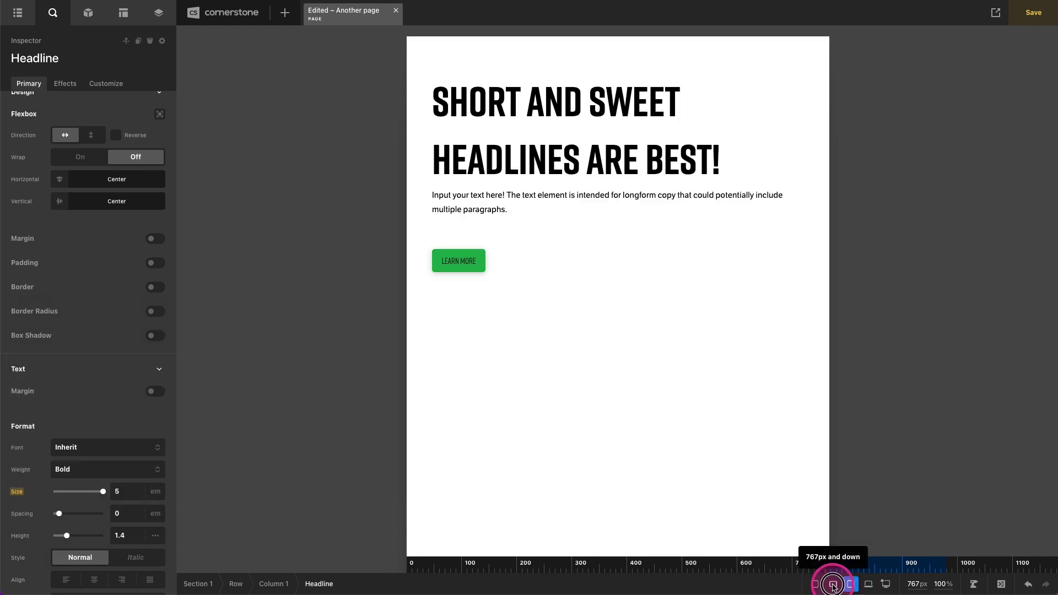
{"action": "left_click", "coordinate": [10, 492]}
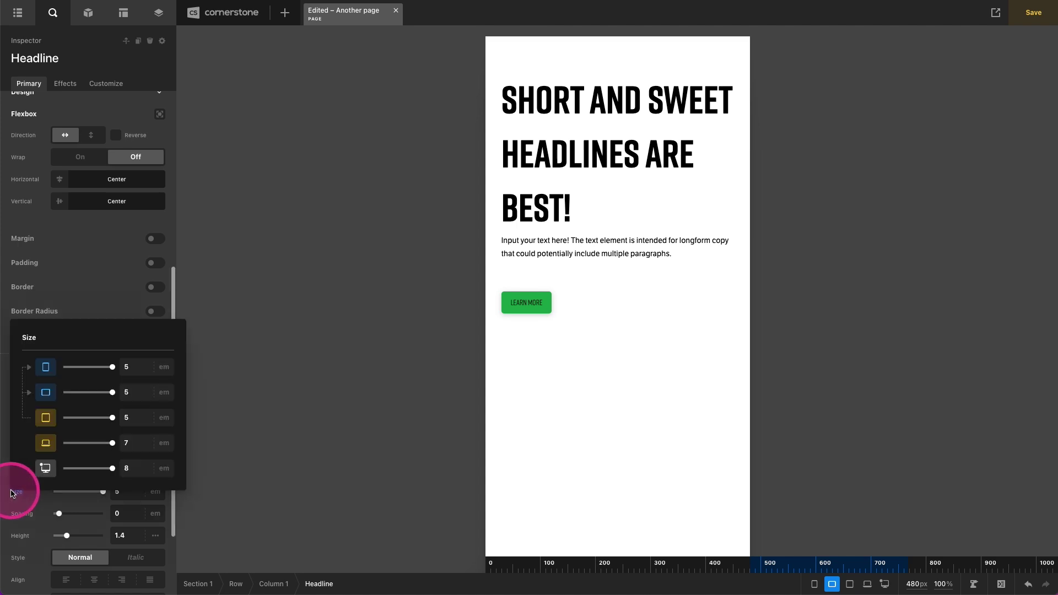
{"action": "left_click", "coordinate": [47, 368]}
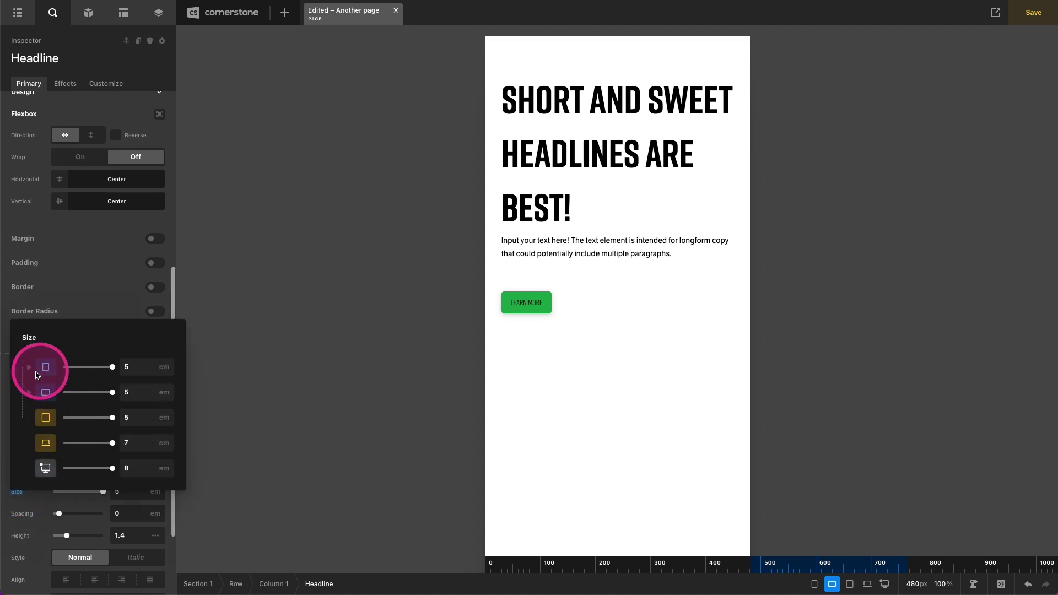
{"action": "left_click", "coordinate": [132, 393]}
{"action": "type", "text": "2"}
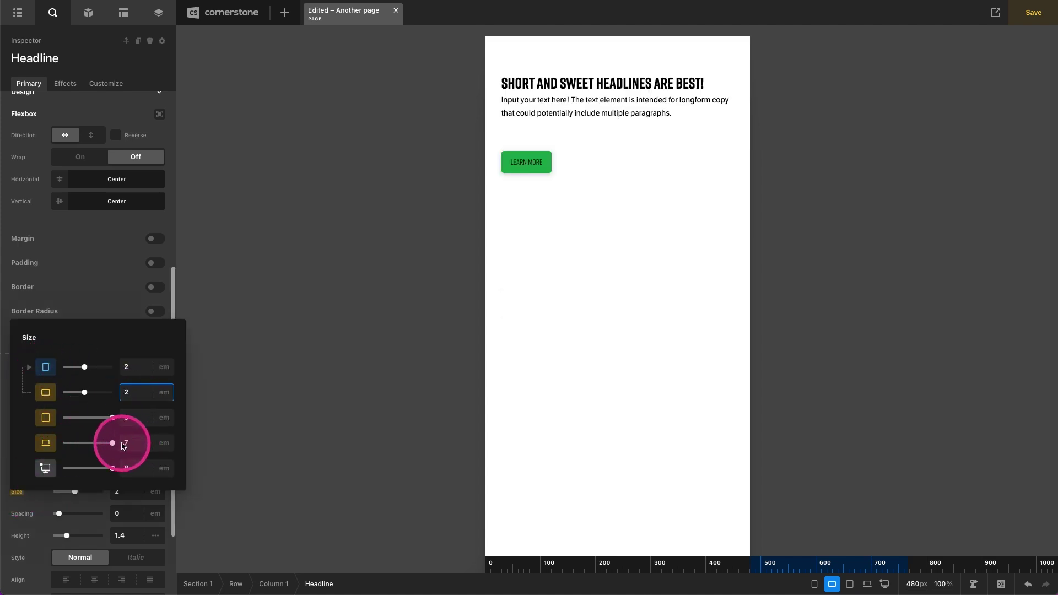
Check the headline sizes at 320px, 480px, tablet, laptop and desktop widths.
{"action": "left_click", "coordinate": [815, 586]}
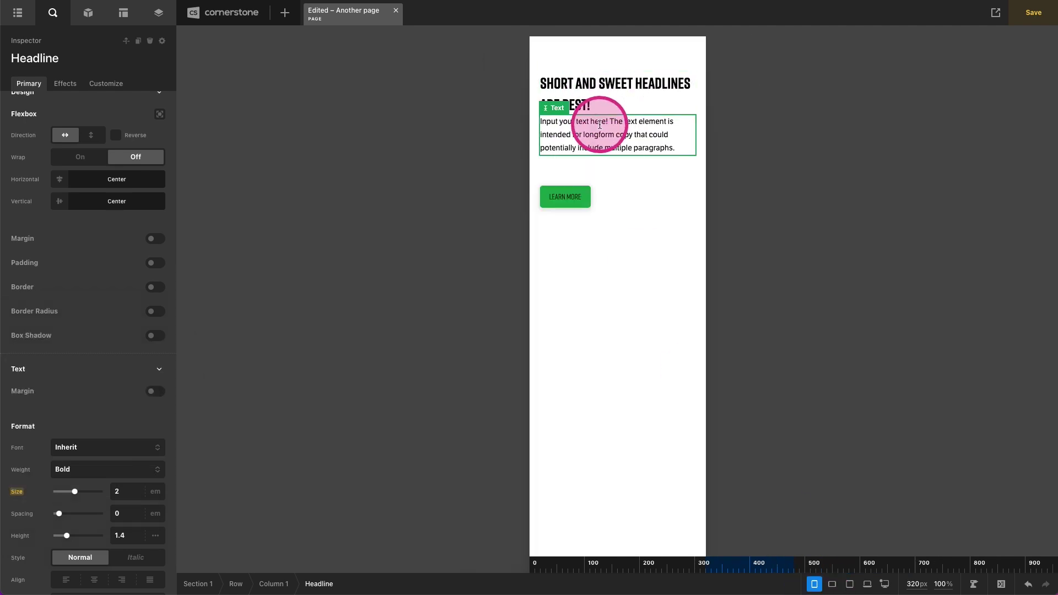
{"action": "left_click", "coordinate": [833, 584]}
{"action": "left_click", "coordinate": [851, 584]}
{"action": "left_click", "coordinate": [867, 584]}
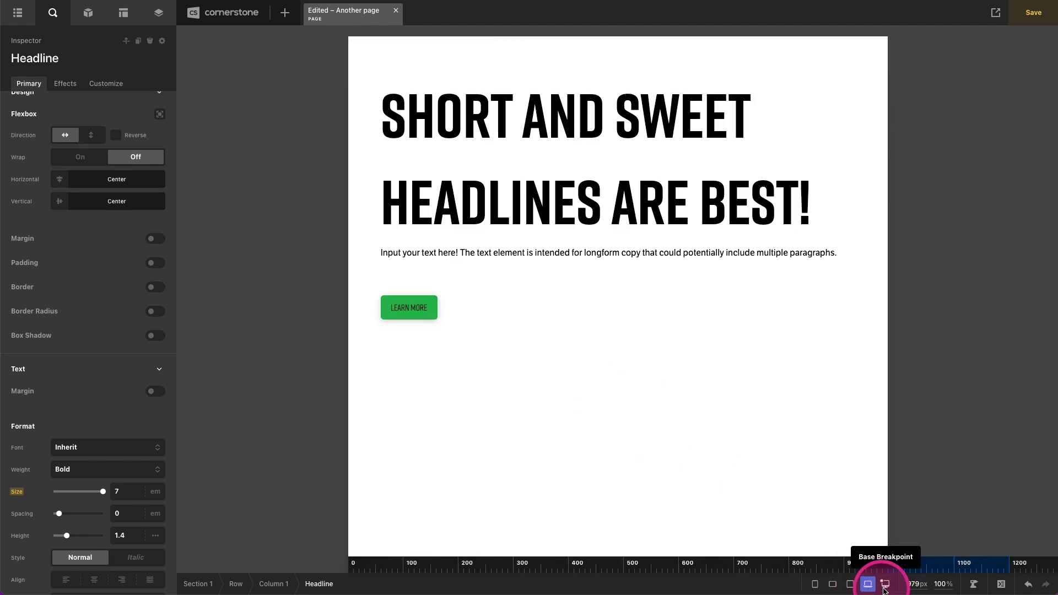
{"action": "left_click", "coordinate": [885, 586]}
{"action": "left_click", "coordinate": [868, 585]}
{"action": "left_click", "coordinate": [850, 584]}
{"action": "left_click", "coordinate": [883, 585]}
{"action": "left_click", "coordinate": [511, 198]}
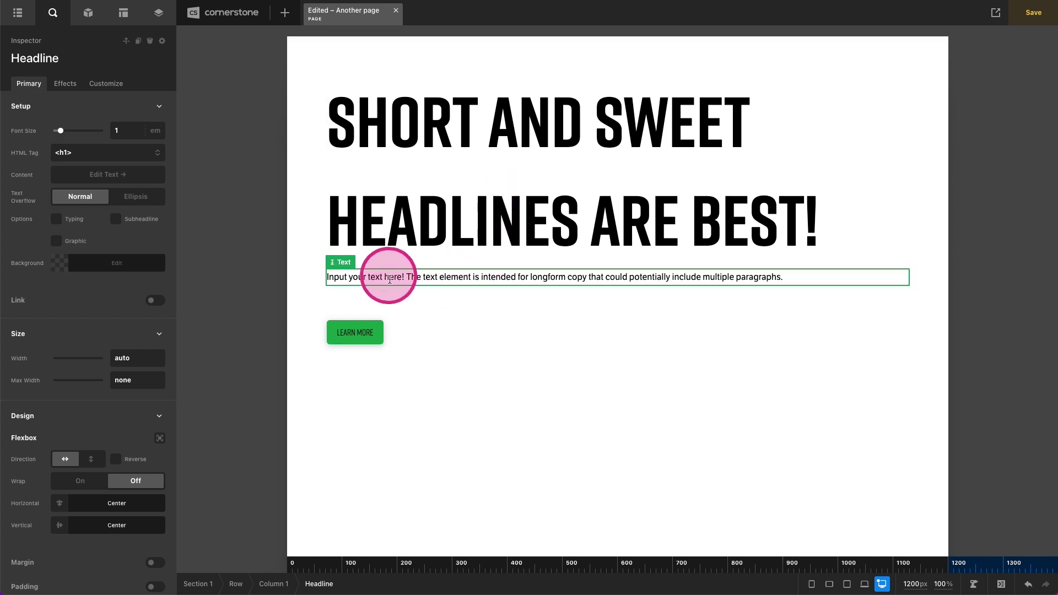
Set the paragraph's tablet-breakpoint weight to Bold (700), keeping desktop and laptop Normal.
{"action": "left_click", "coordinate": [411, 279]}
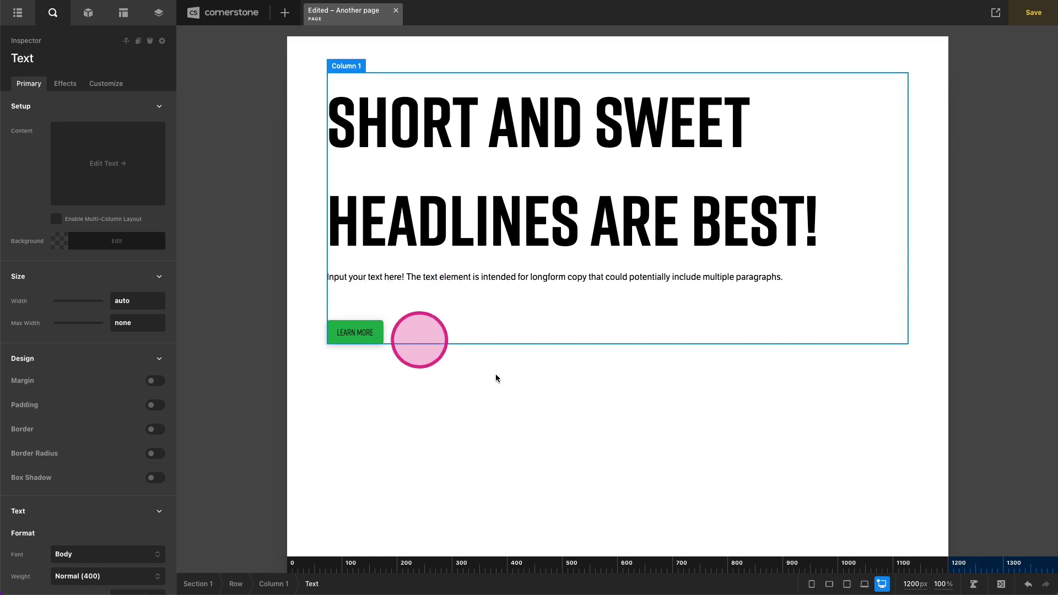
{"action": "scroll", "coordinate": [154, 395], "scroll_direction": "down", "scroll_amount": 5}
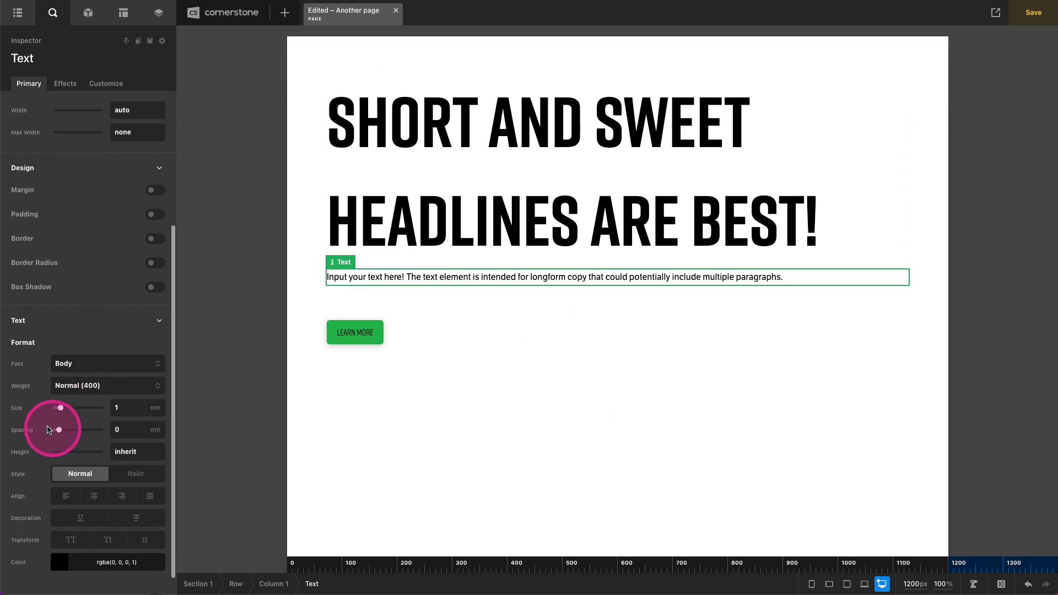
{"action": "left_click", "coordinate": [22, 392]}
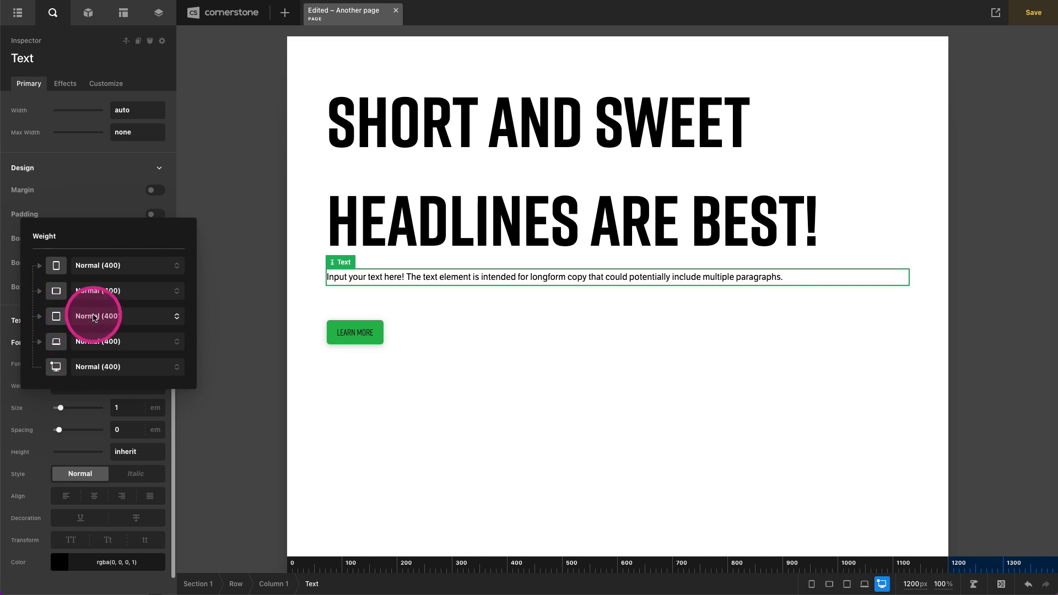
{"action": "left_click", "coordinate": [94, 317]}
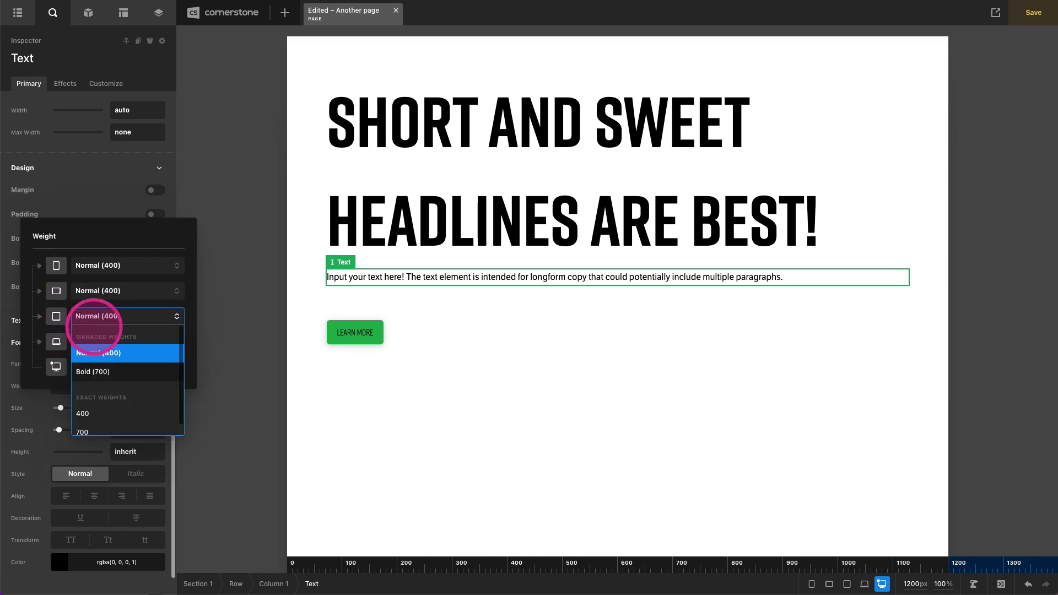
{"action": "left_click", "coordinate": [93, 373]}
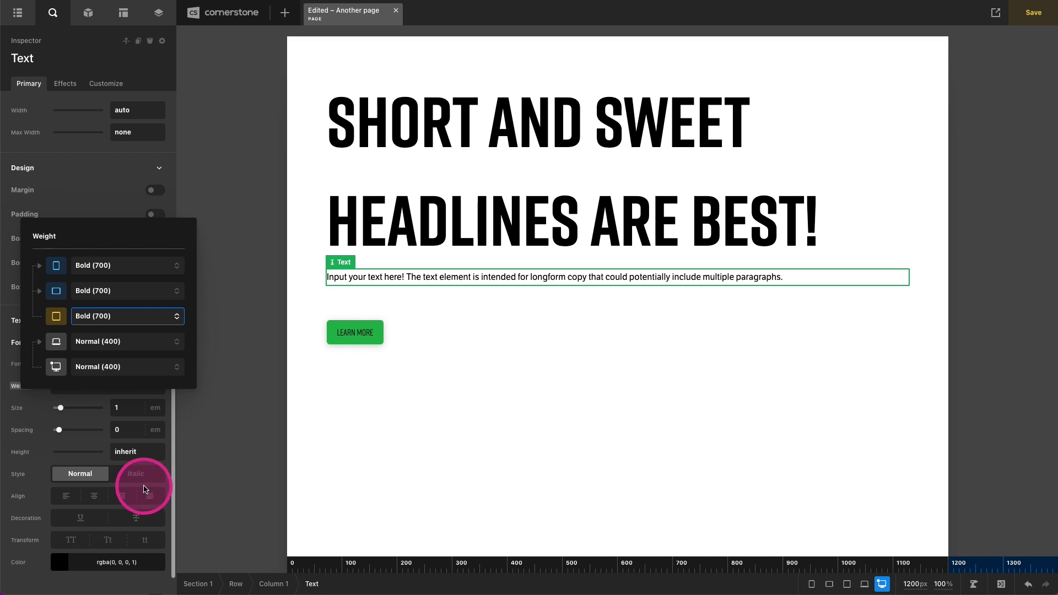
{"action": "mouse_move", "coordinate": [54, 322]}
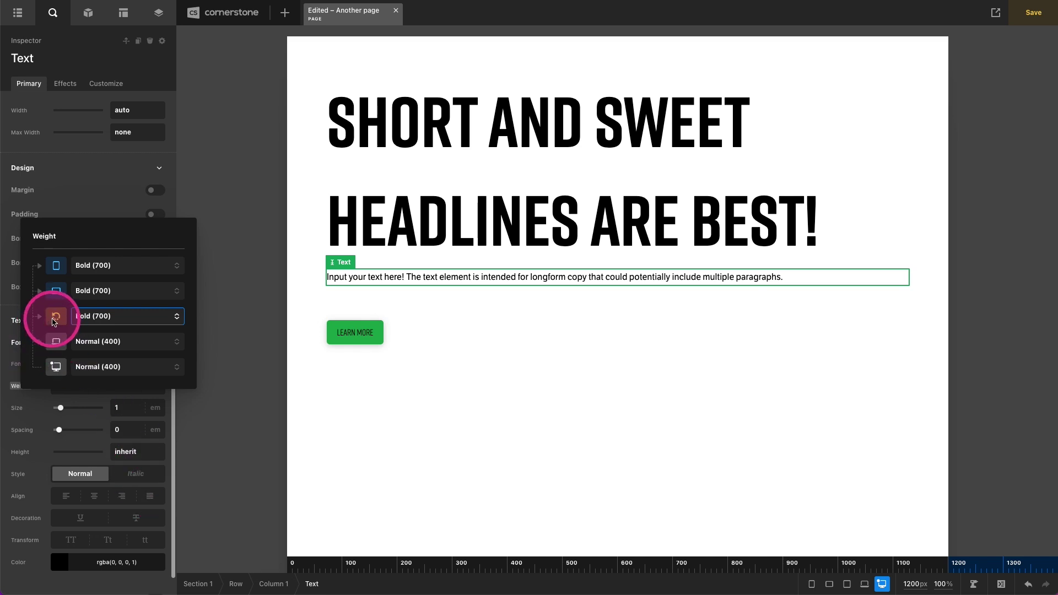
{"action": "left_click", "coordinate": [56, 318]}
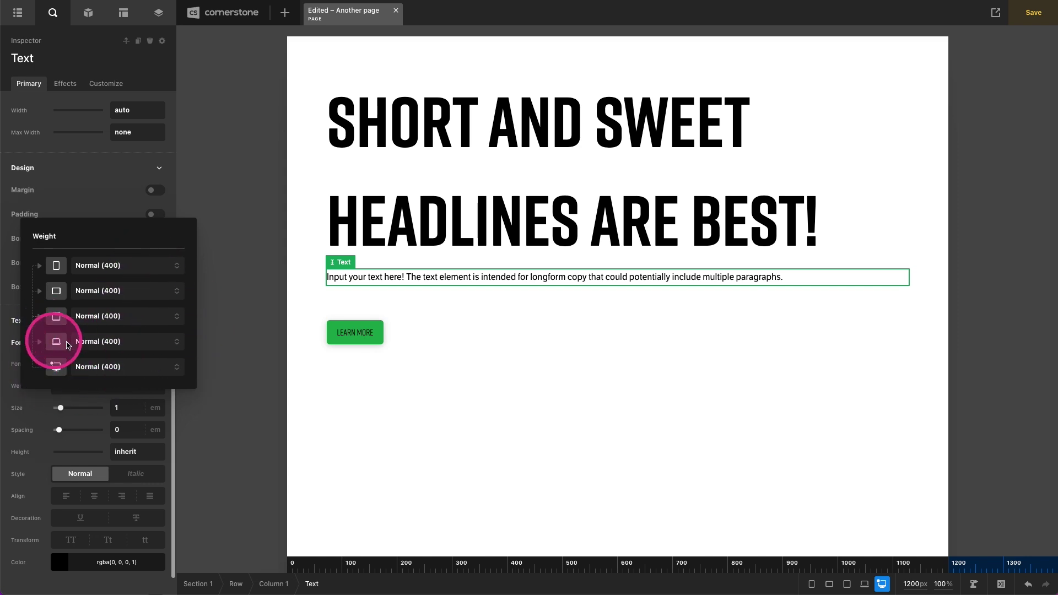
{"action": "left_click", "coordinate": [91, 316]}
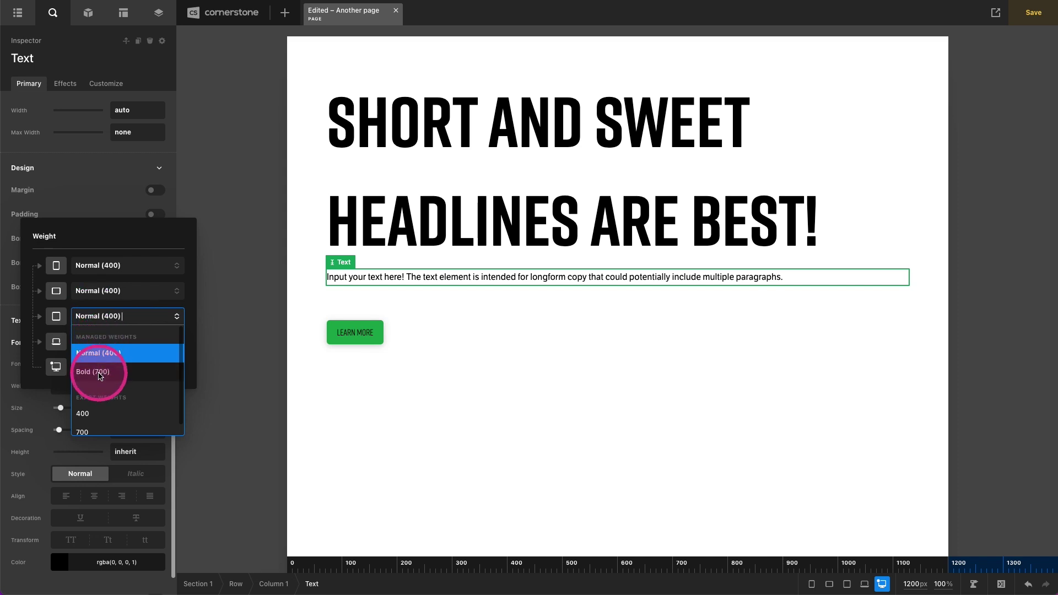
{"action": "left_click", "coordinate": [101, 377]}
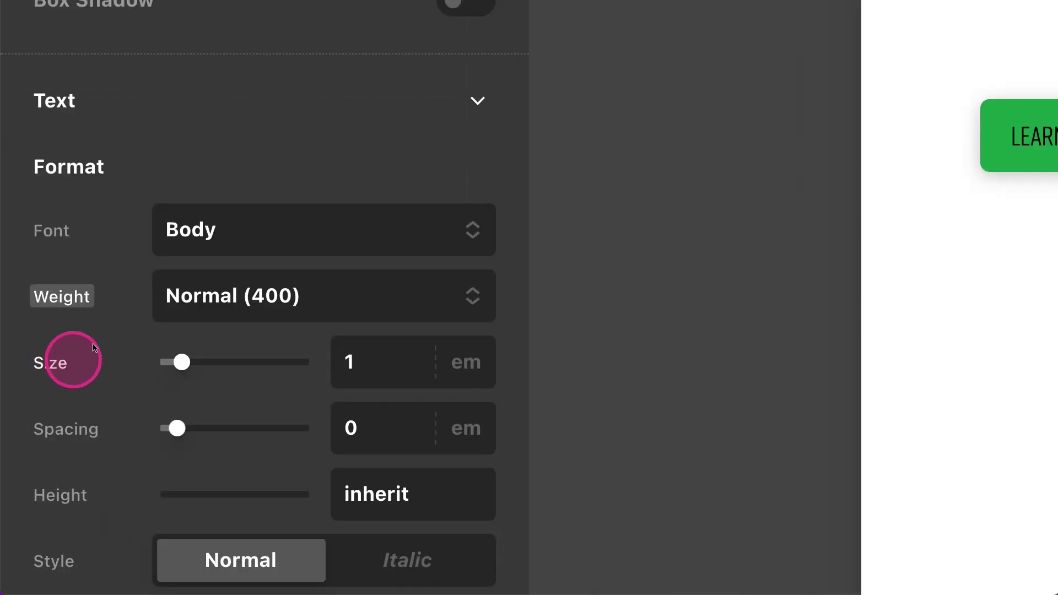
Close the weight popup, preview 979px, 767px, 480px and 320px, then return to 1200px.
{"action": "left_click", "coordinate": [53, 299]}
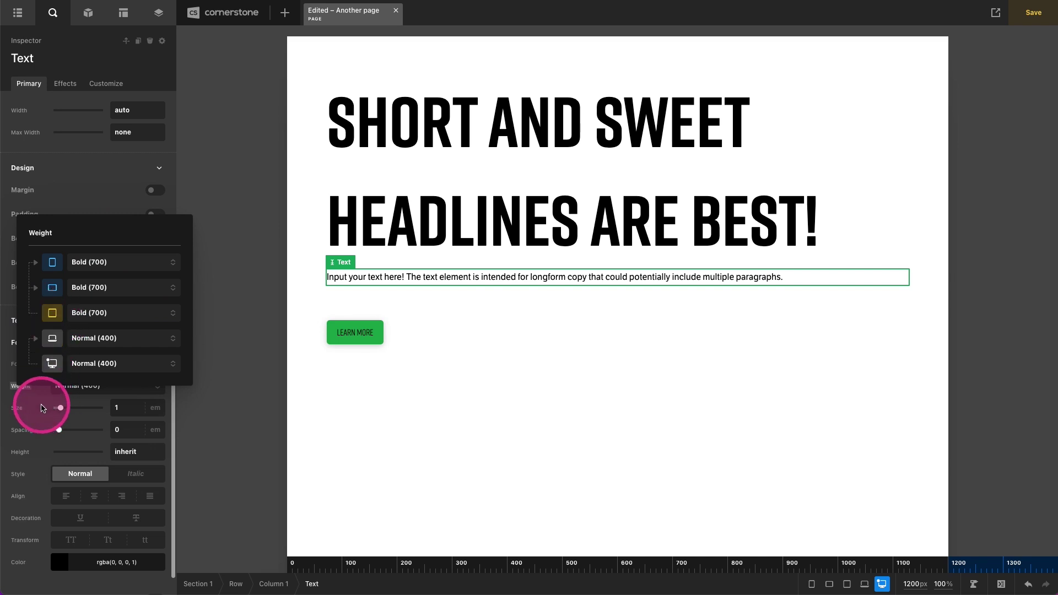
{"action": "left_click", "coordinate": [36, 403]}
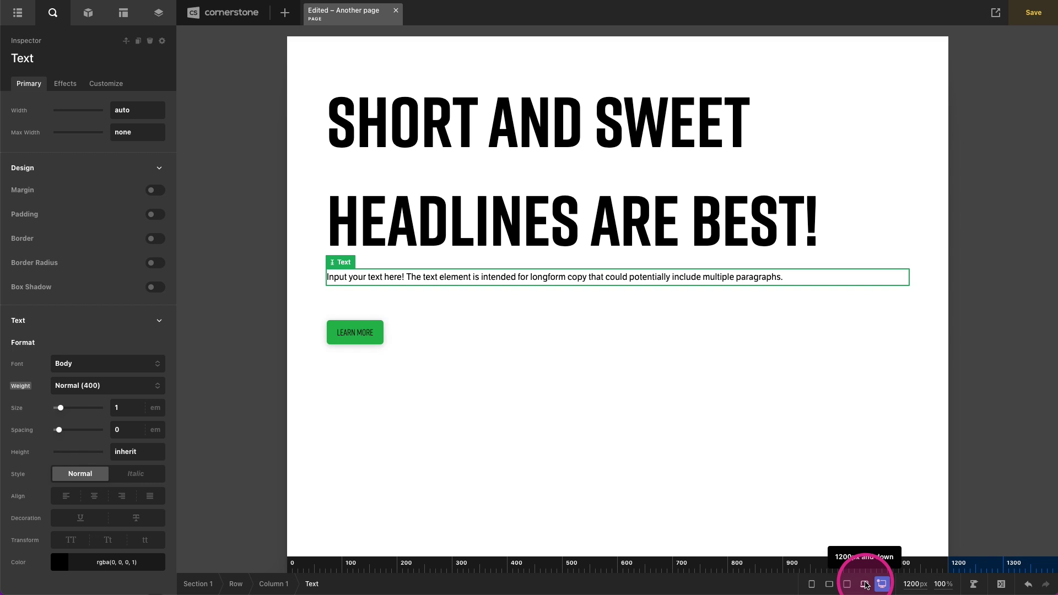
{"action": "left_click", "coordinate": [866, 585]}
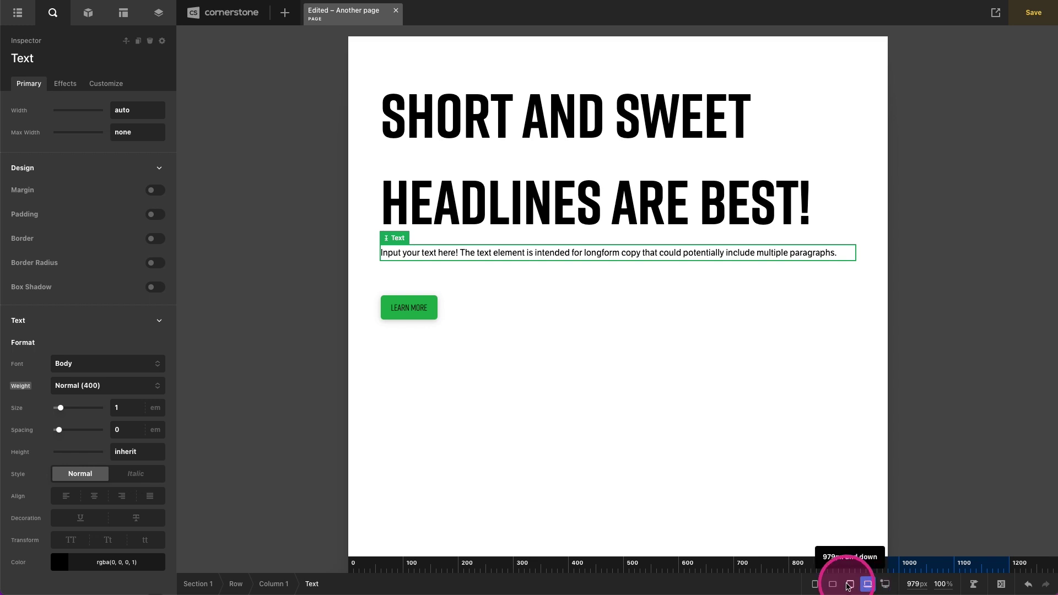
{"action": "left_click", "coordinate": [849, 585]}
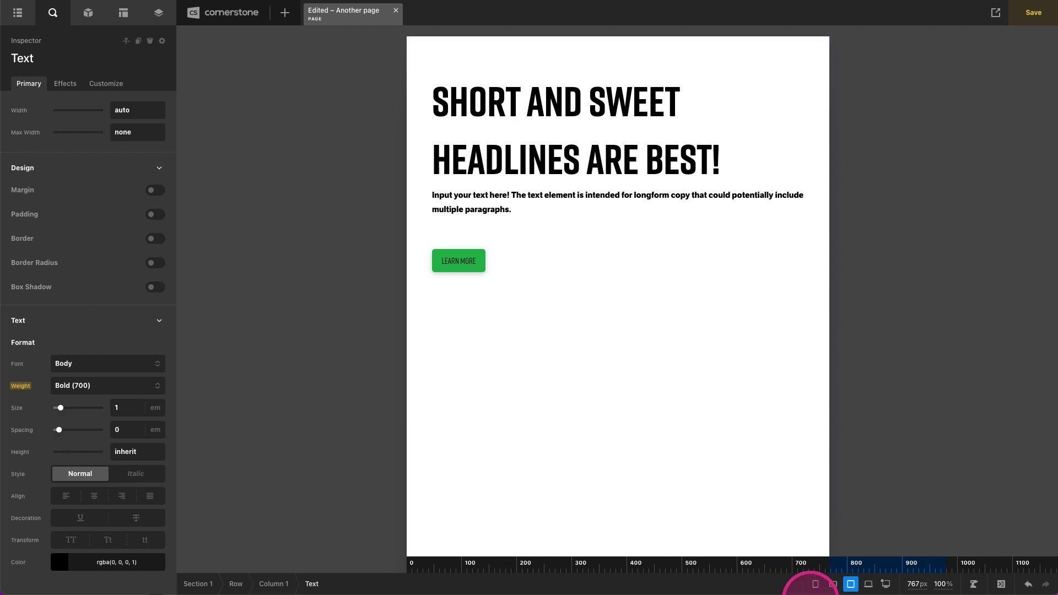
{"action": "left_click", "coordinate": [833, 586]}
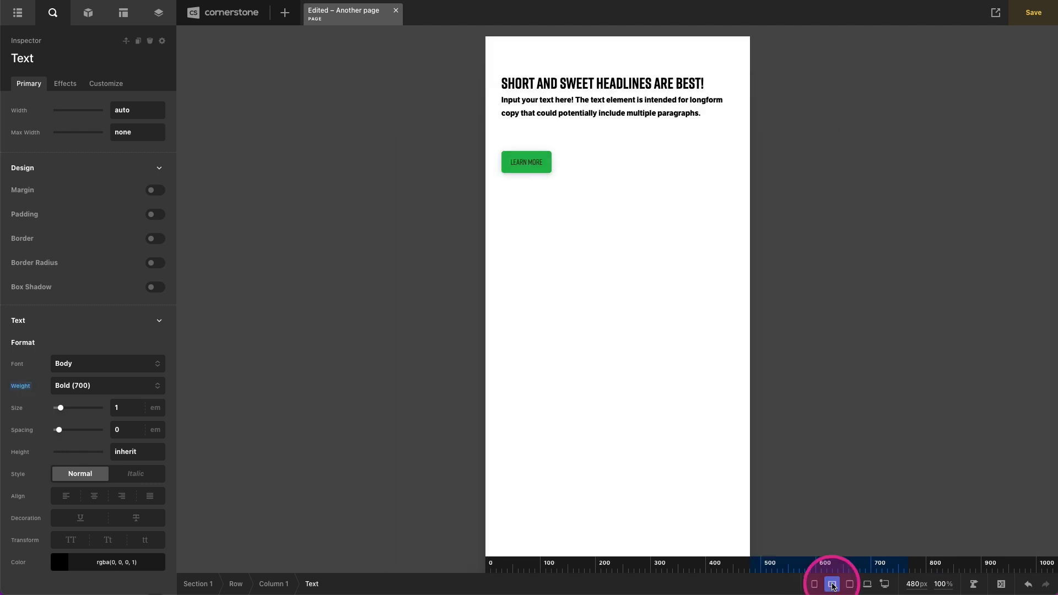
{"action": "left_click", "coordinate": [815, 584]}
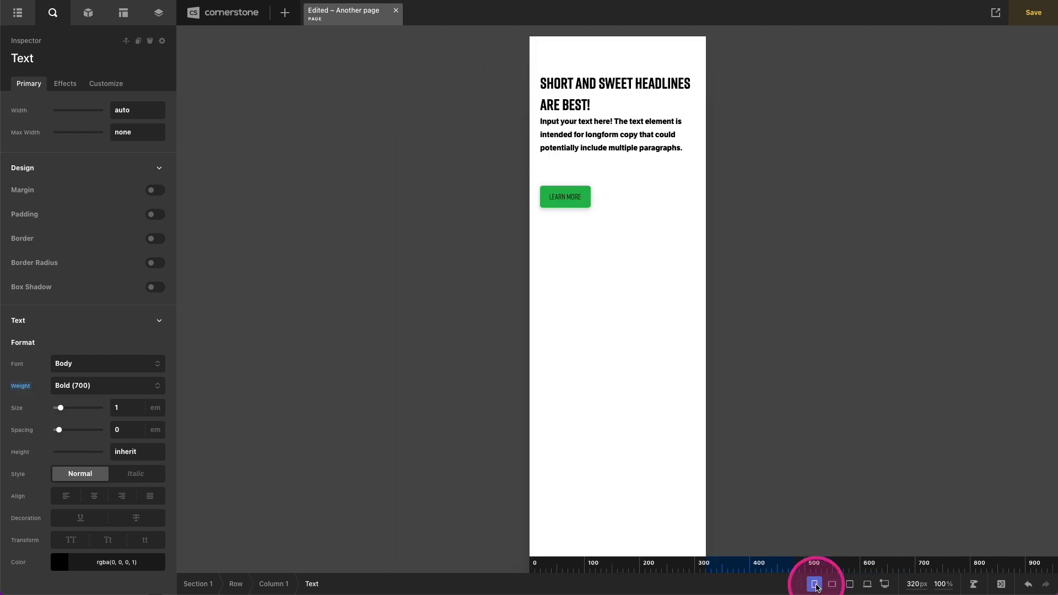
{"action": "left_click", "coordinate": [885, 585]}
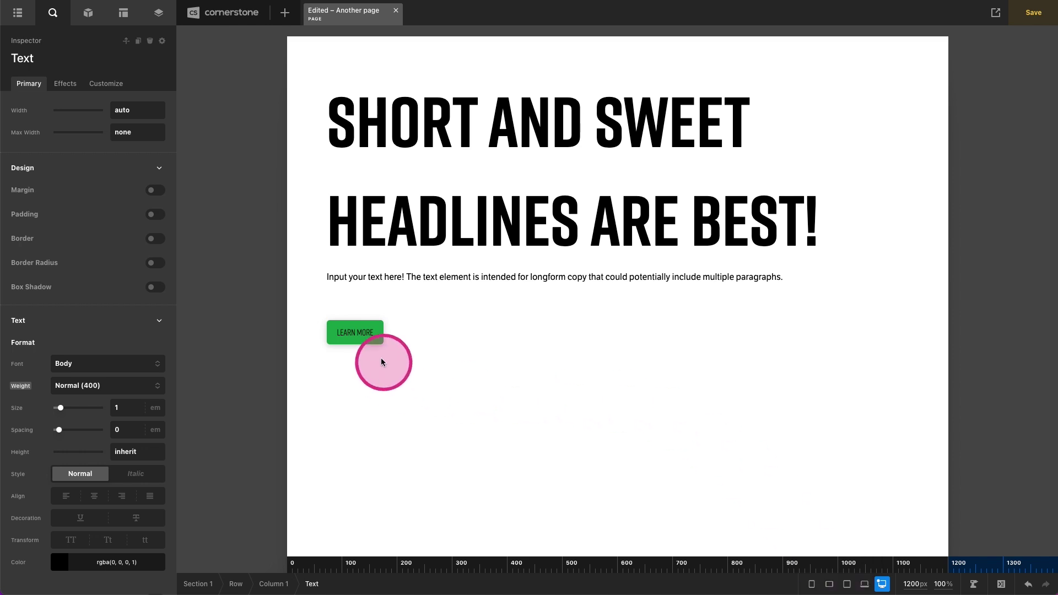
Set the LEARN MORE button's 480px background to pink Color 7.
{"action": "left_click", "coordinate": [352, 336]}
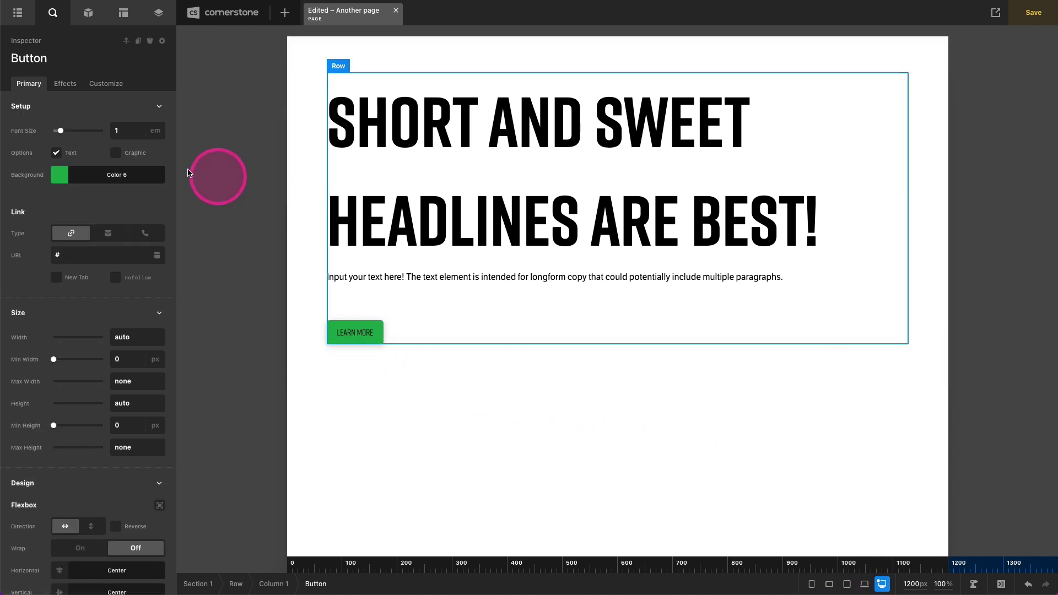
{"action": "left_click", "coordinate": [61, 175]}
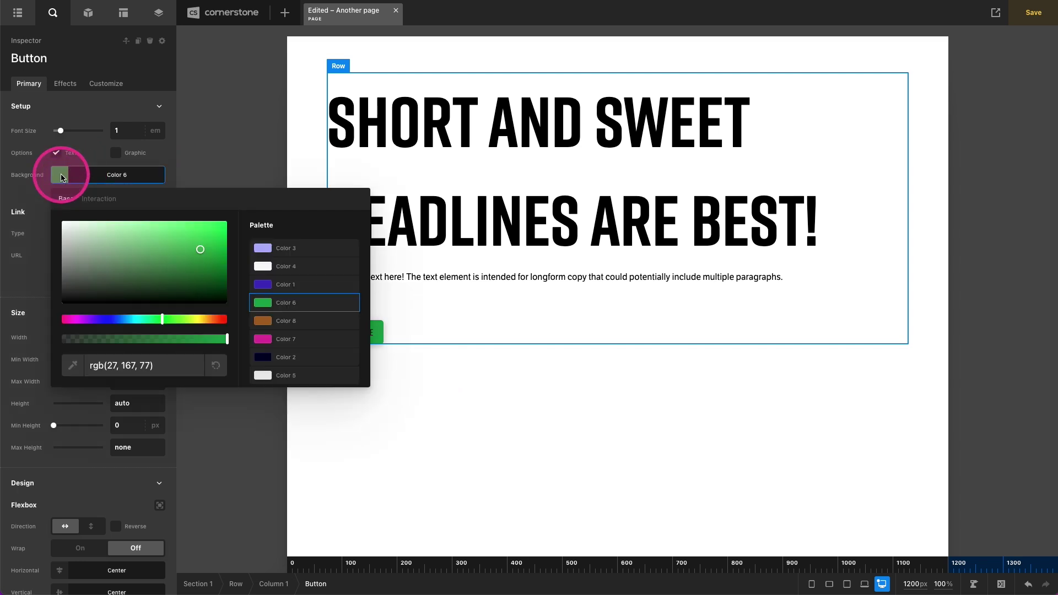
{"action": "left_click", "coordinate": [61, 176]}
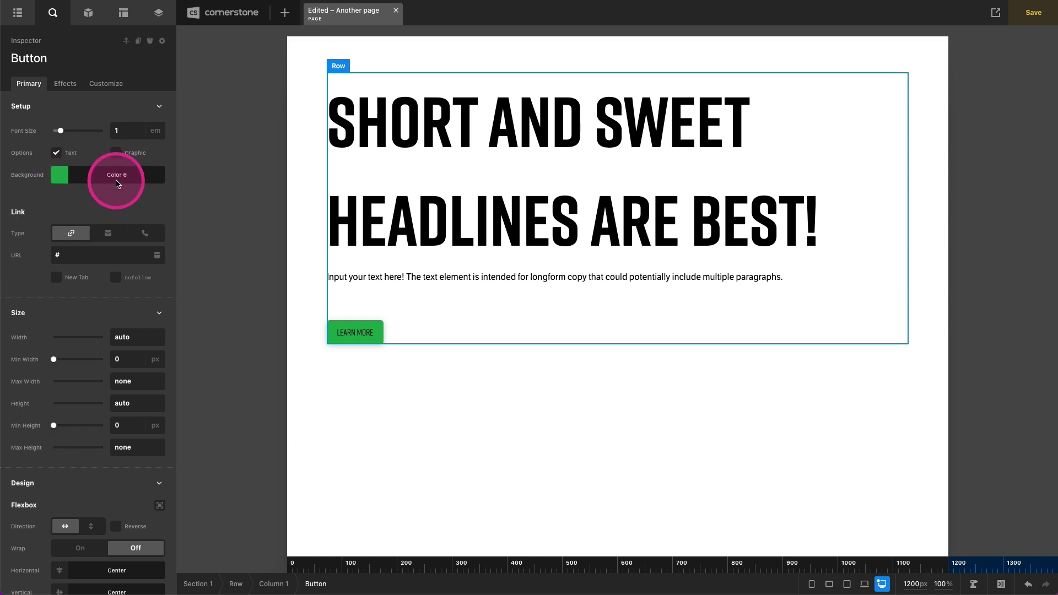
{"action": "left_click", "coordinate": [24, 176]}
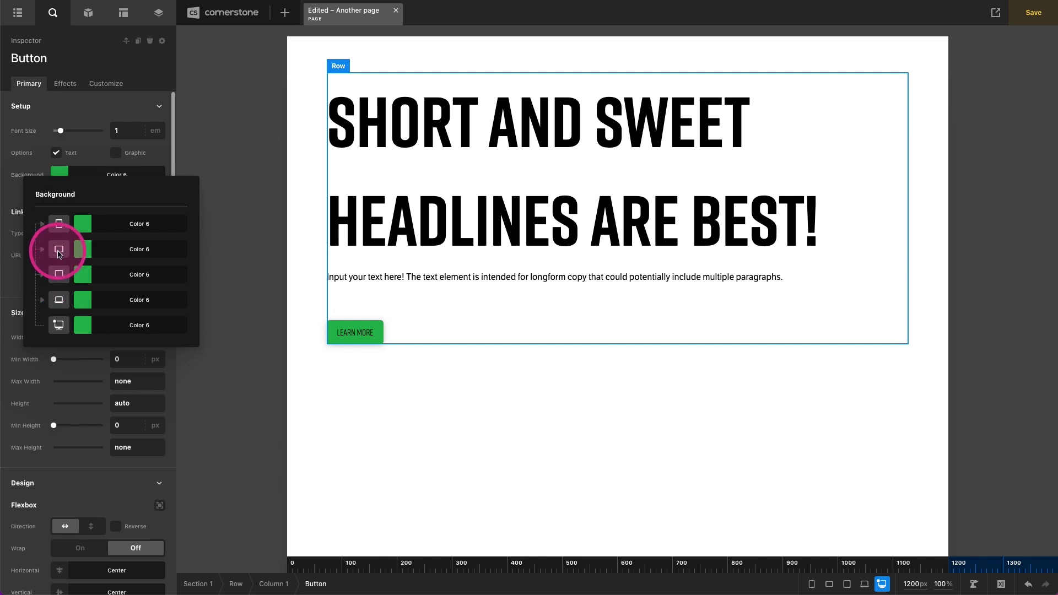
{"action": "left_click", "coordinate": [110, 256]}
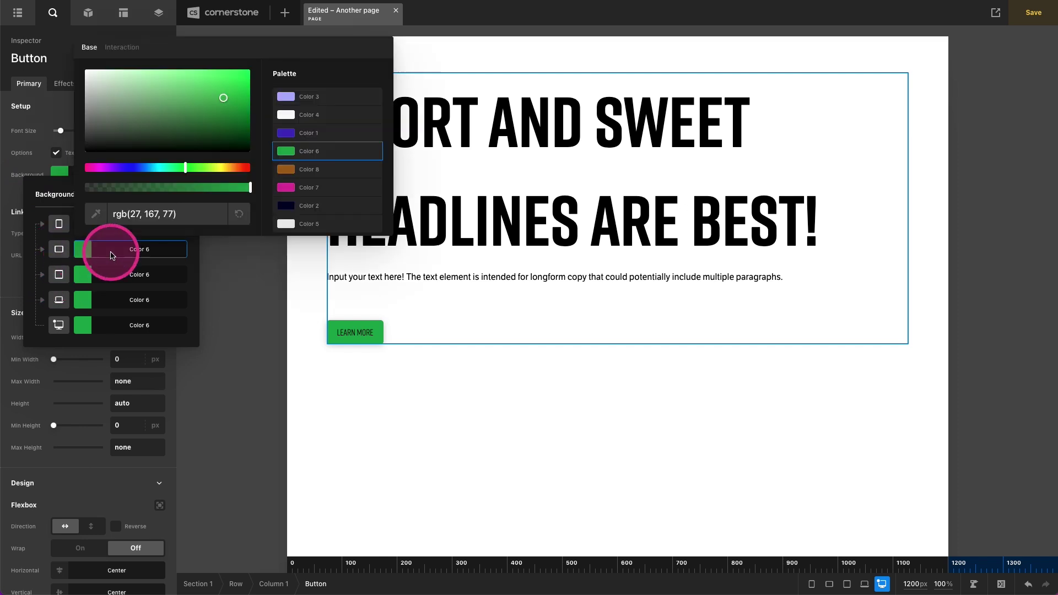
{"action": "left_click", "coordinate": [310, 190]}
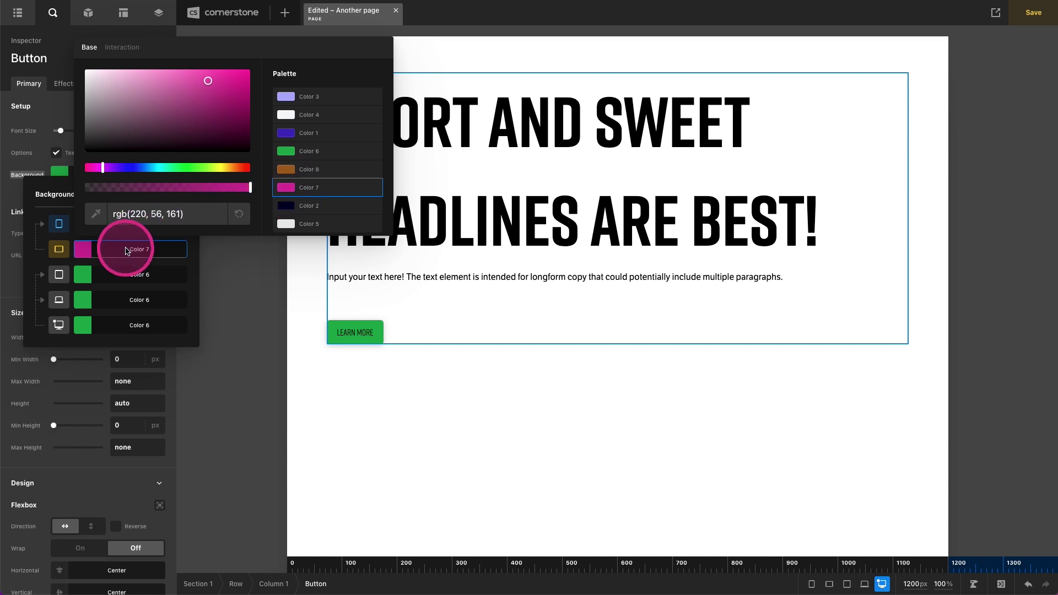
{"action": "left_click", "coordinate": [101, 238]}
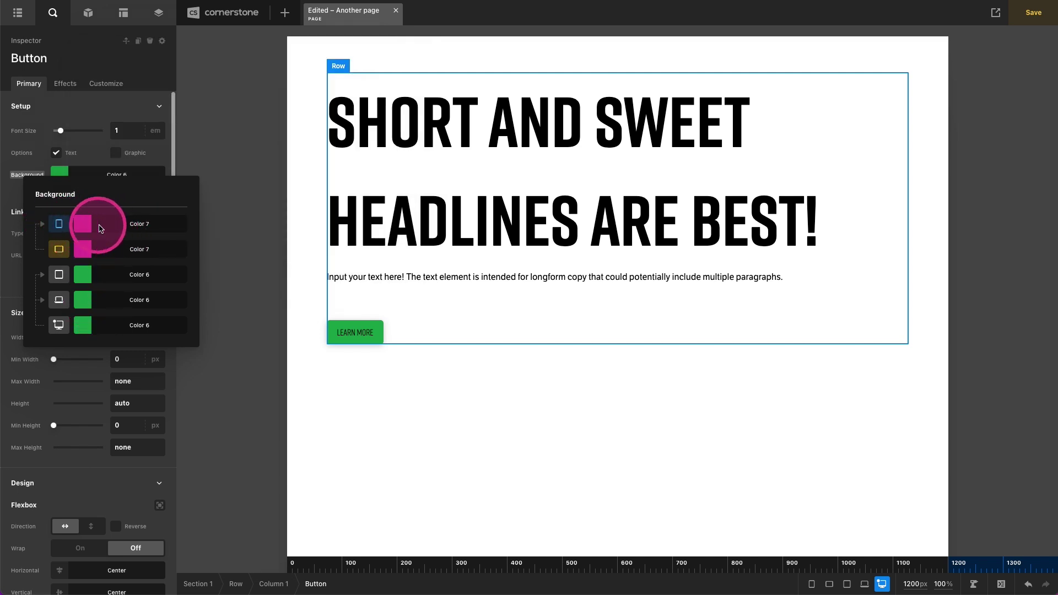
Set the smallest breakpoint's button background to purple Color 1 and close the settings.
{"action": "left_click", "coordinate": [100, 228]}
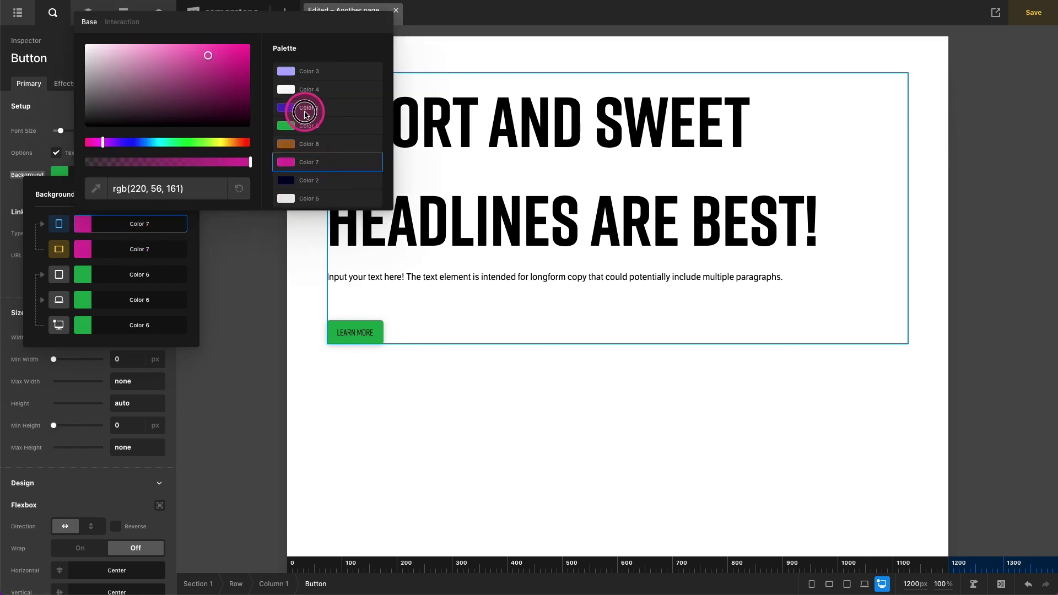
{"action": "left_click", "coordinate": [312, 107]}
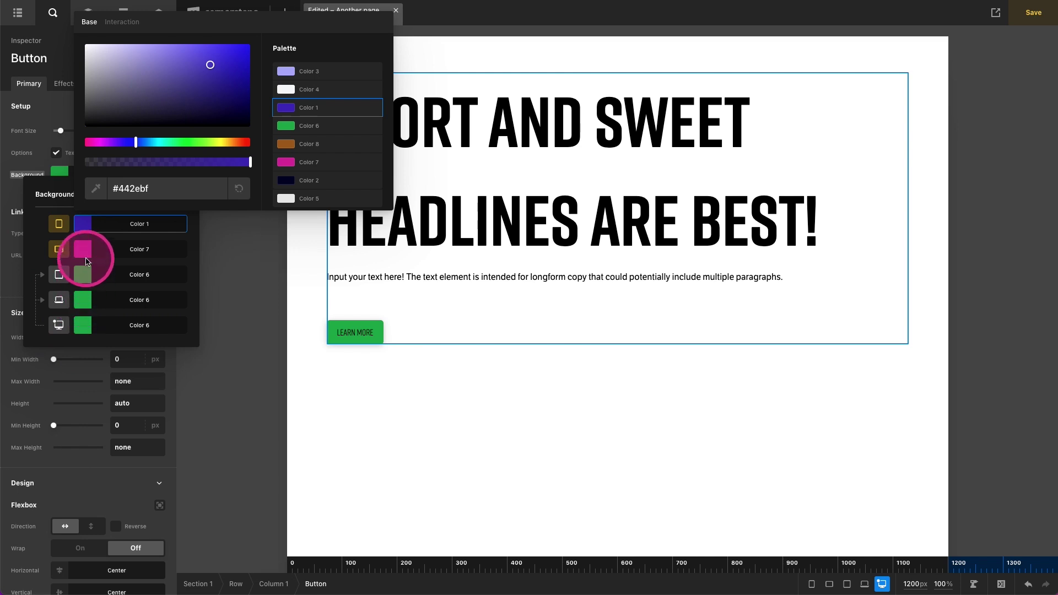
{"action": "left_click", "coordinate": [24, 243]}
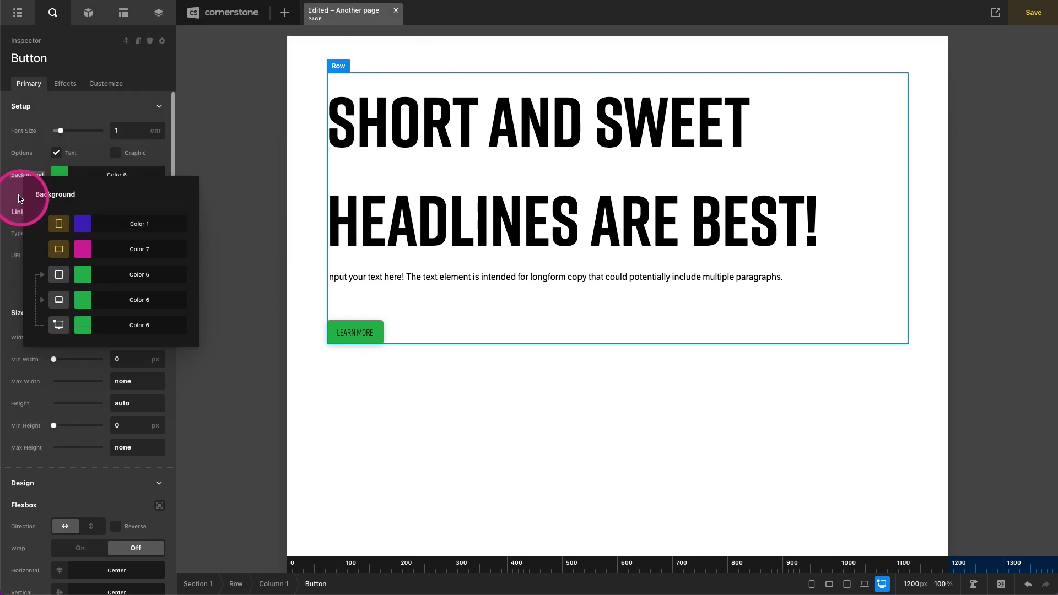
{"action": "left_click", "coordinate": [19, 198]}
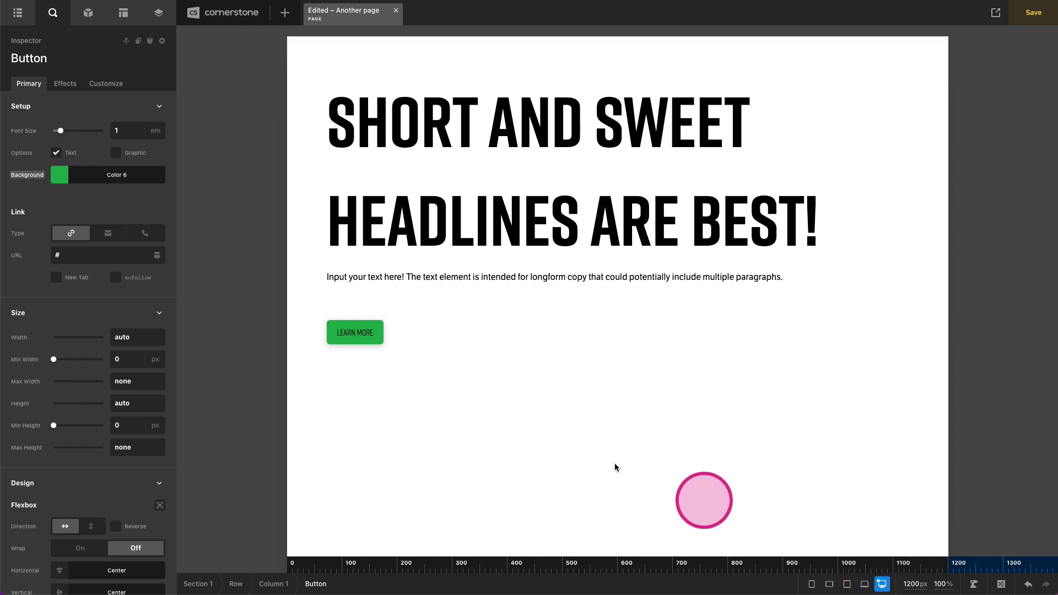
Preview at 979px, 767px, 480px (pink button) and 320px (purple button).
{"action": "left_click", "coordinate": [865, 583]}
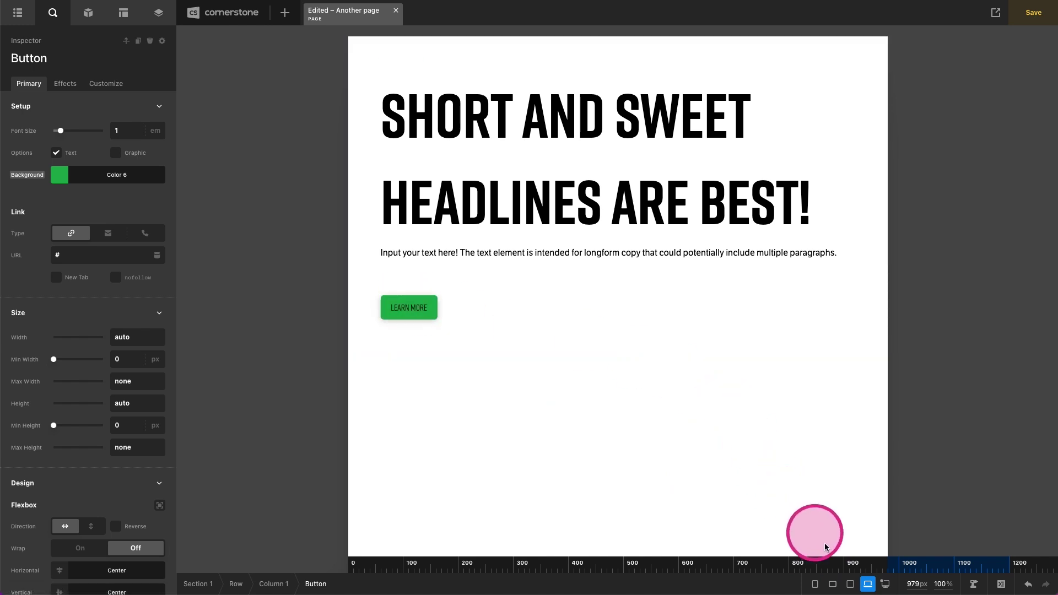
{"action": "left_click", "coordinate": [852, 584]}
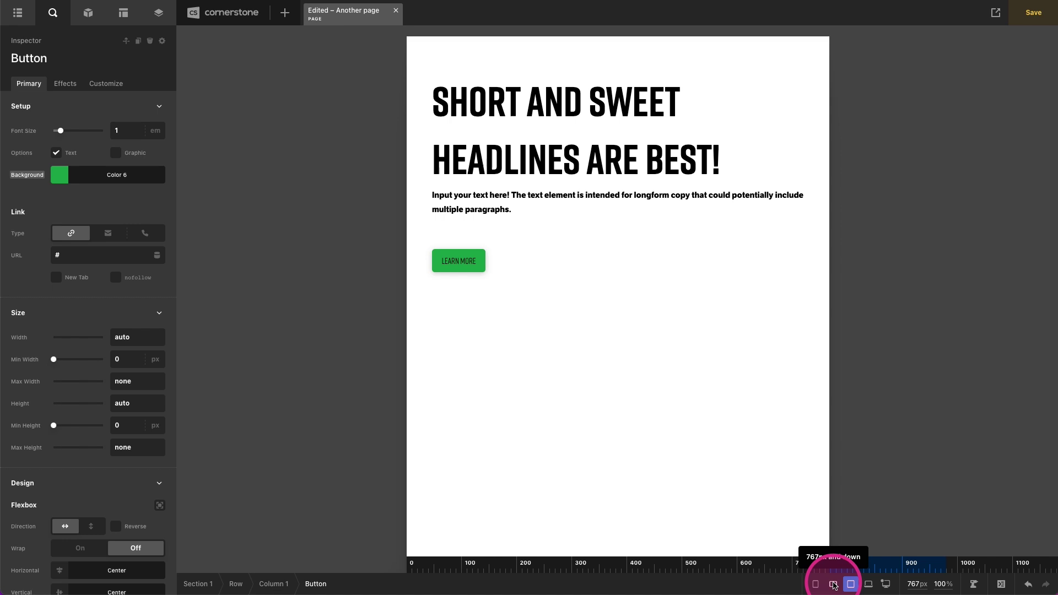
{"action": "left_click", "coordinate": [834, 584]}
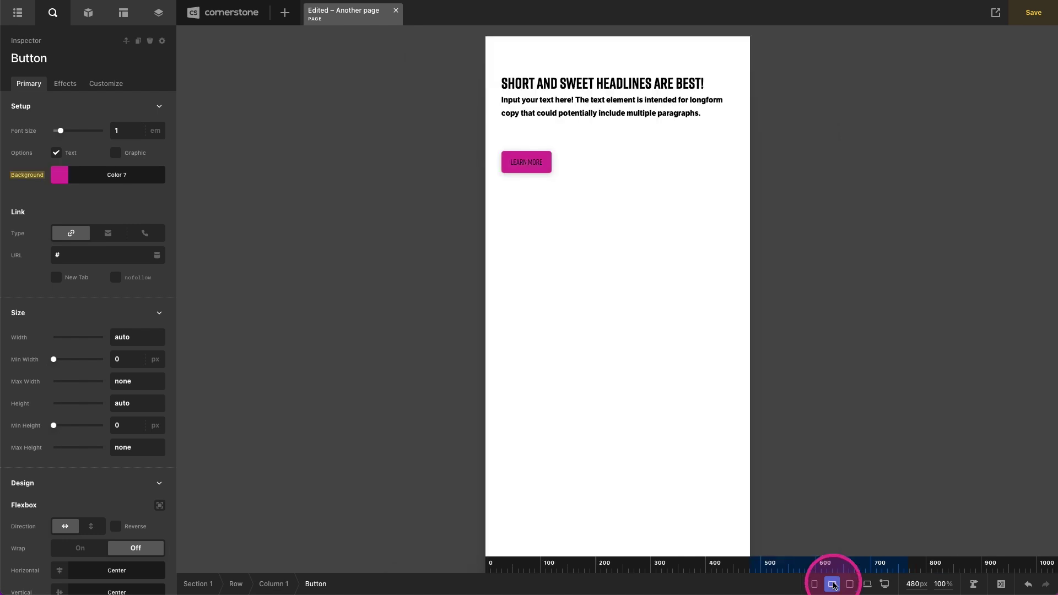
{"action": "left_click", "coordinate": [814, 584]}
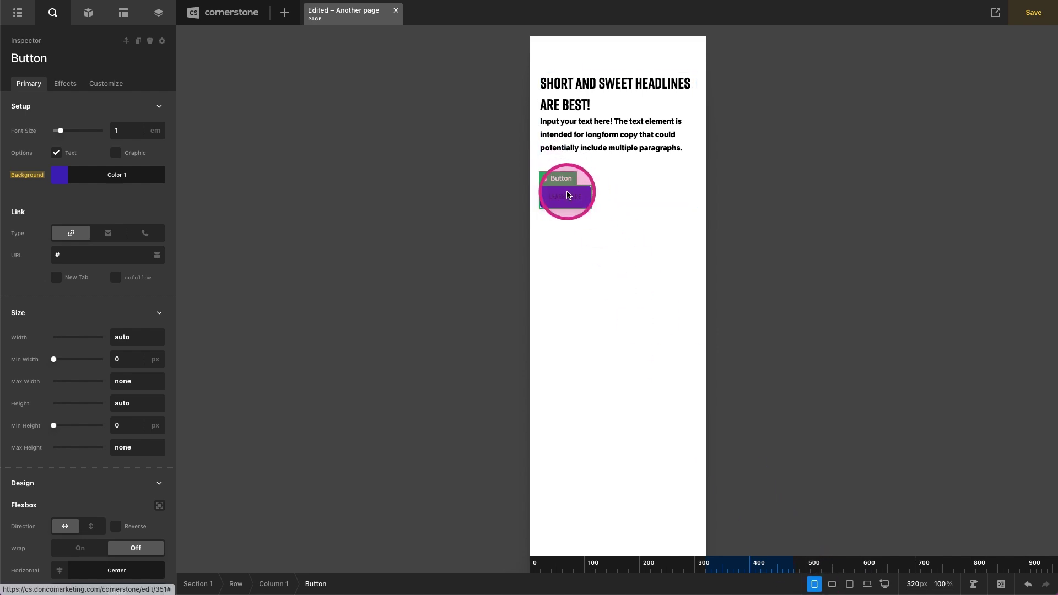
Set the LEARN MORE button's 320px text colour to white and its interaction colour to rgba(255,255,255,0.5).
{"action": "left_click", "coordinate": [563, 196]}
{"action": "scroll", "coordinate": [59, 207], "scroll_direction": "down", "scroll_amount": 10}
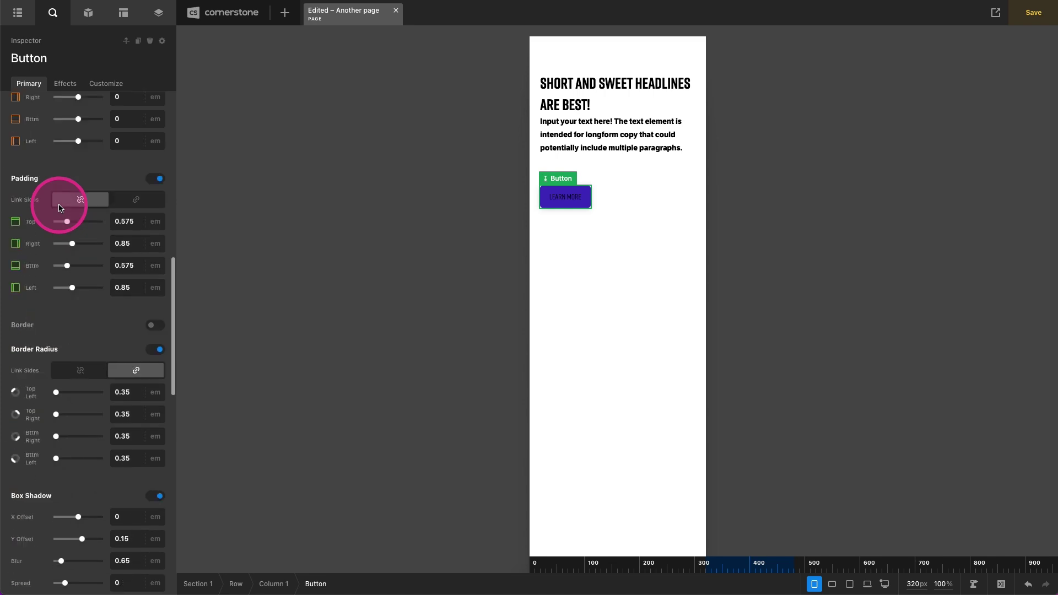
{"action": "scroll", "coordinate": [52, 298], "scroll_direction": "down", "scroll_amount": 6}
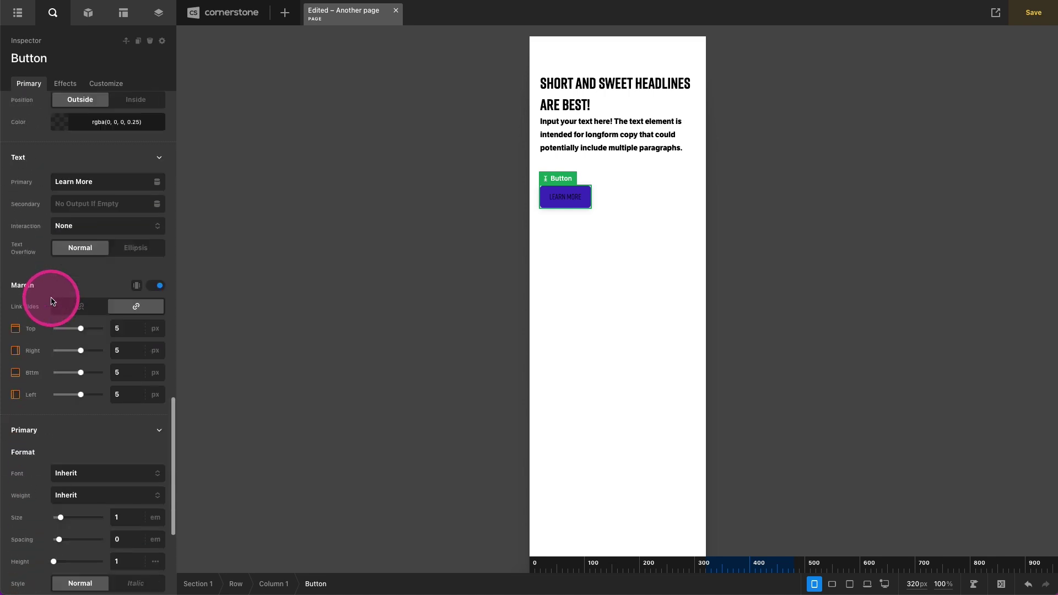
{"action": "left_click", "coordinate": [19, 460]}
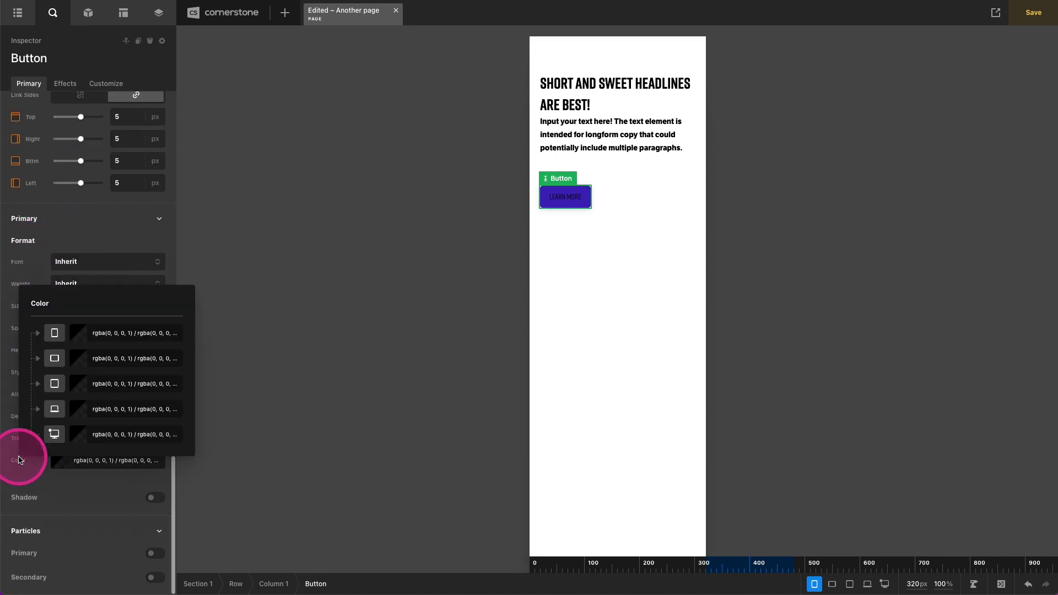
{"action": "left_click", "coordinate": [95, 333]}
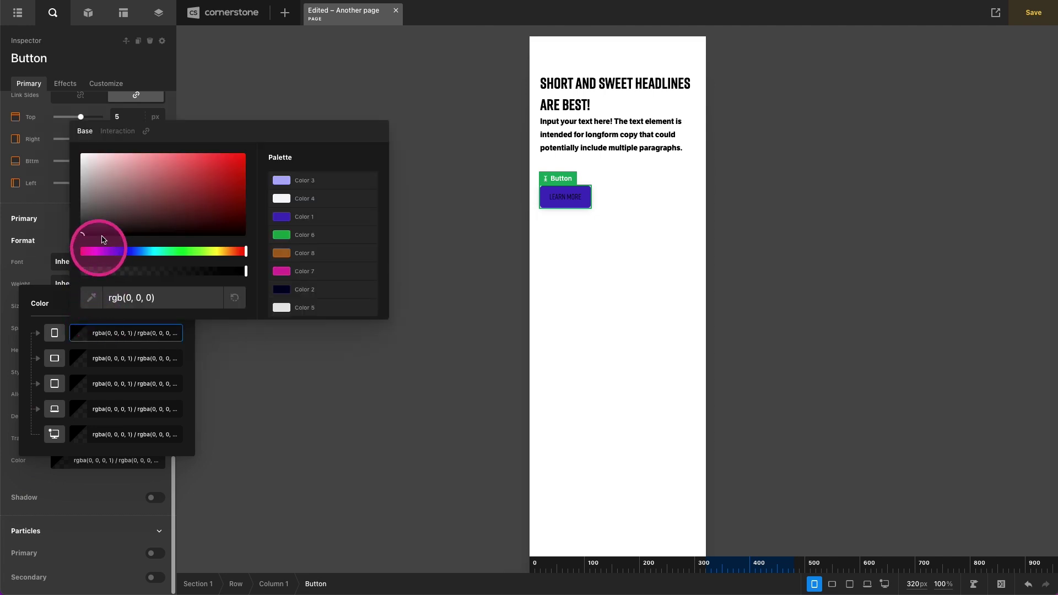
{"action": "left_click_drag", "start_coordinate": [94, 237], "coordinate": [59, 149]}
{"action": "left_click", "coordinate": [118, 131]}
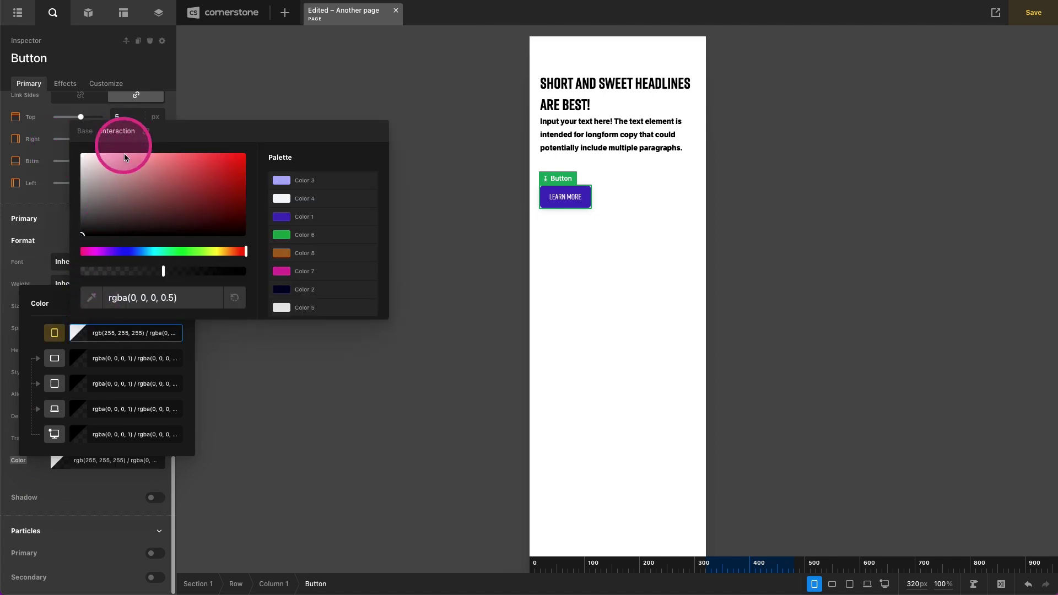
{"action": "left_click_drag", "start_coordinate": [121, 196], "coordinate": [59, 146]}
{"action": "left_click", "coordinate": [126, 467]}
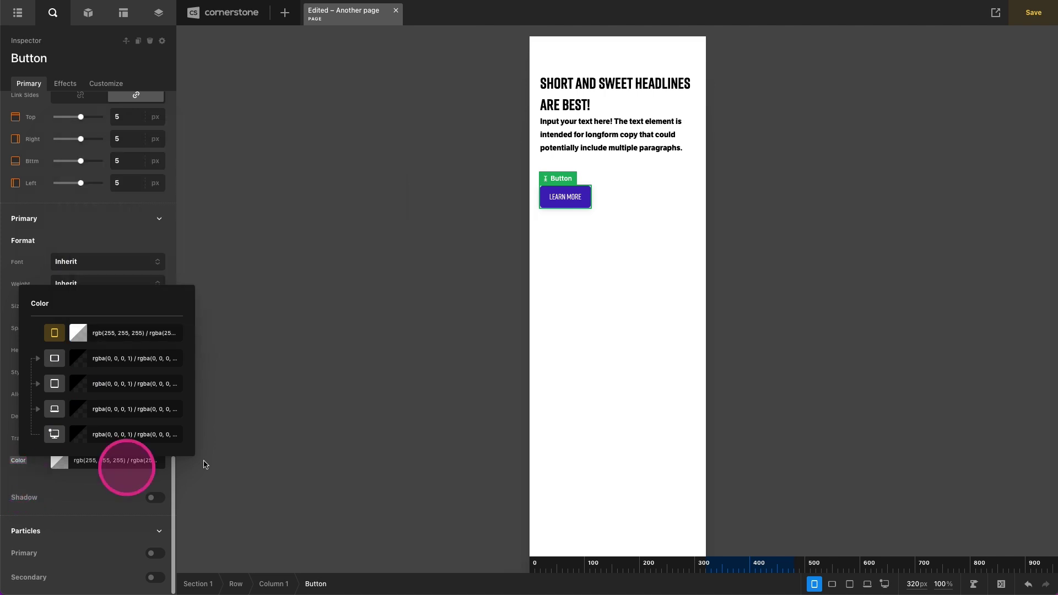
{"action": "left_click", "coordinate": [886, 584]}
Reselect the LEARN MORE button and preview it at 320px, showing white text on purple.
{"action": "left_click", "coordinate": [882, 585]}
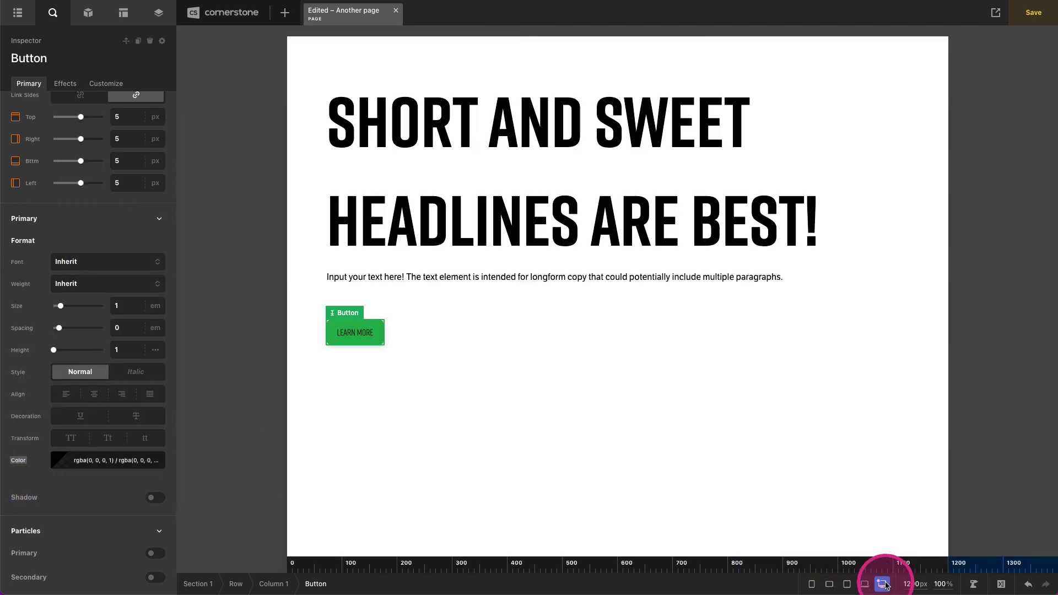
{"action": "left_click", "coordinate": [361, 343]}
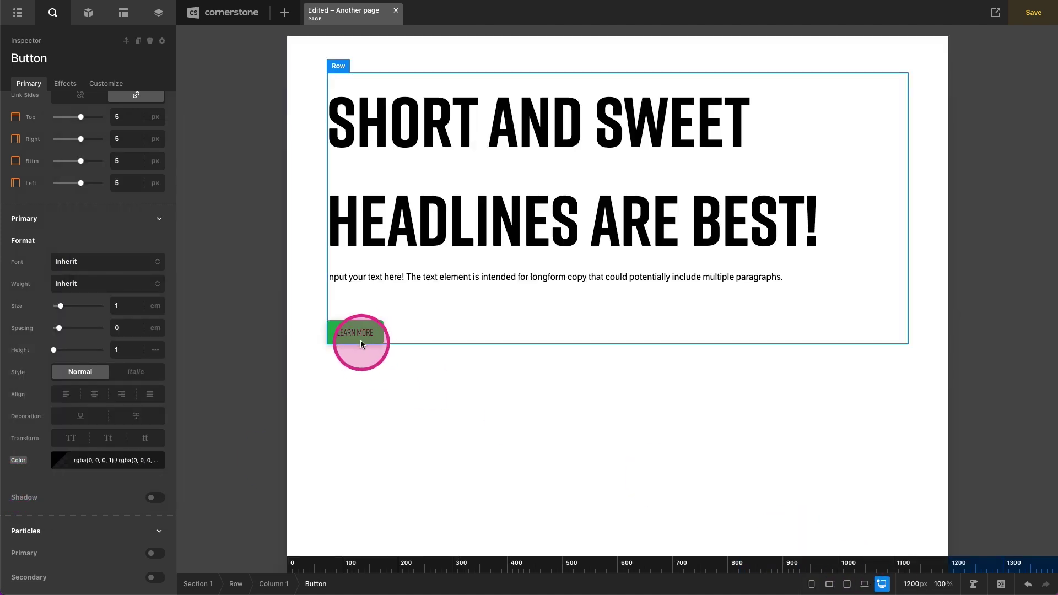
{"action": "left_click", "coordinate": [812, 584]}
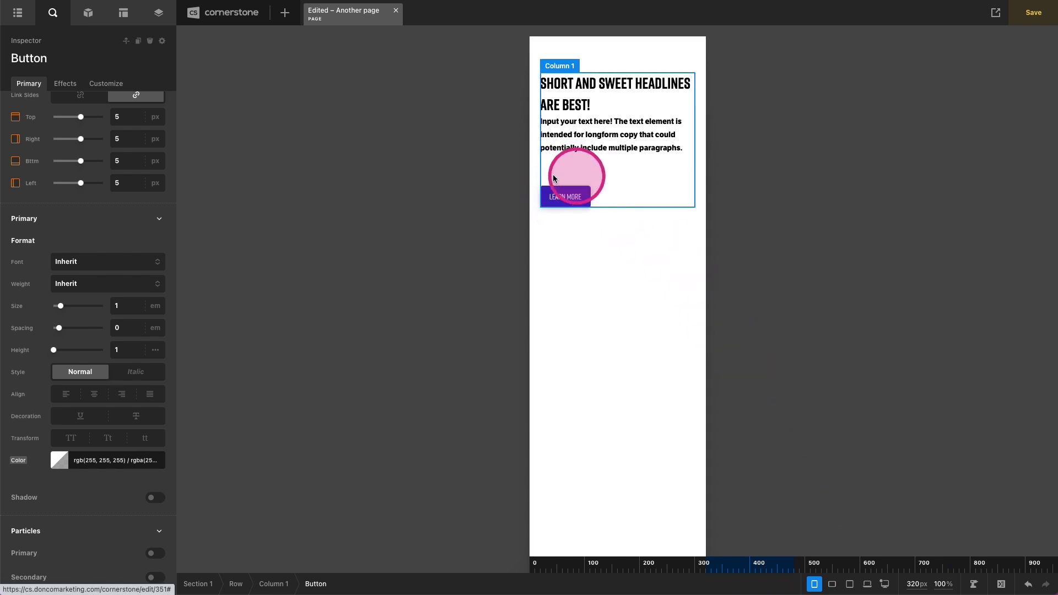